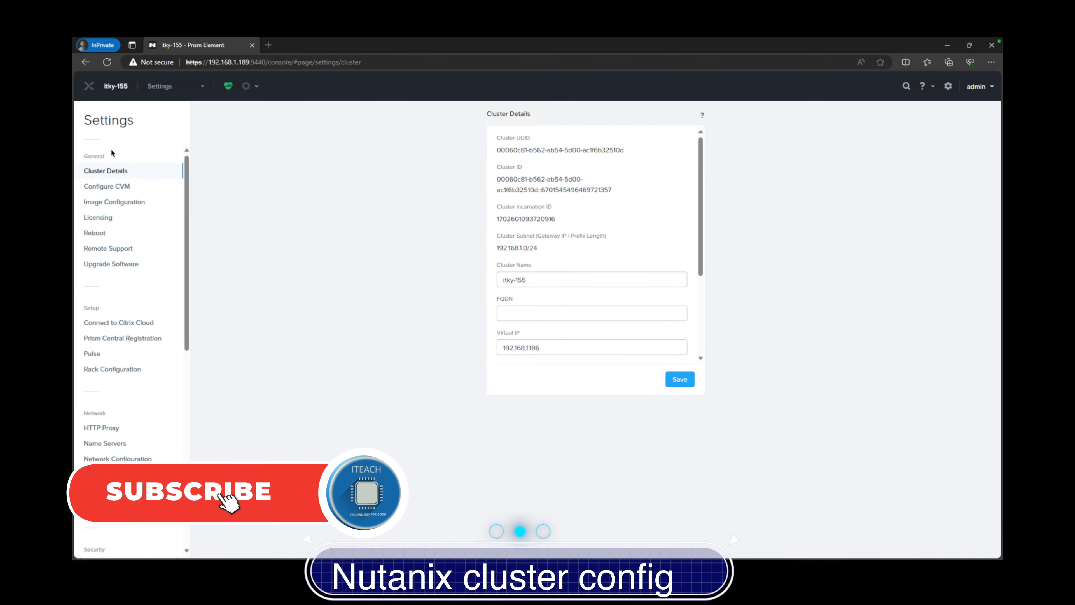
# Return to the Home dashboard and switch to the PuTTY terminal connected to the CVM
pyautogui.click(164, 90)
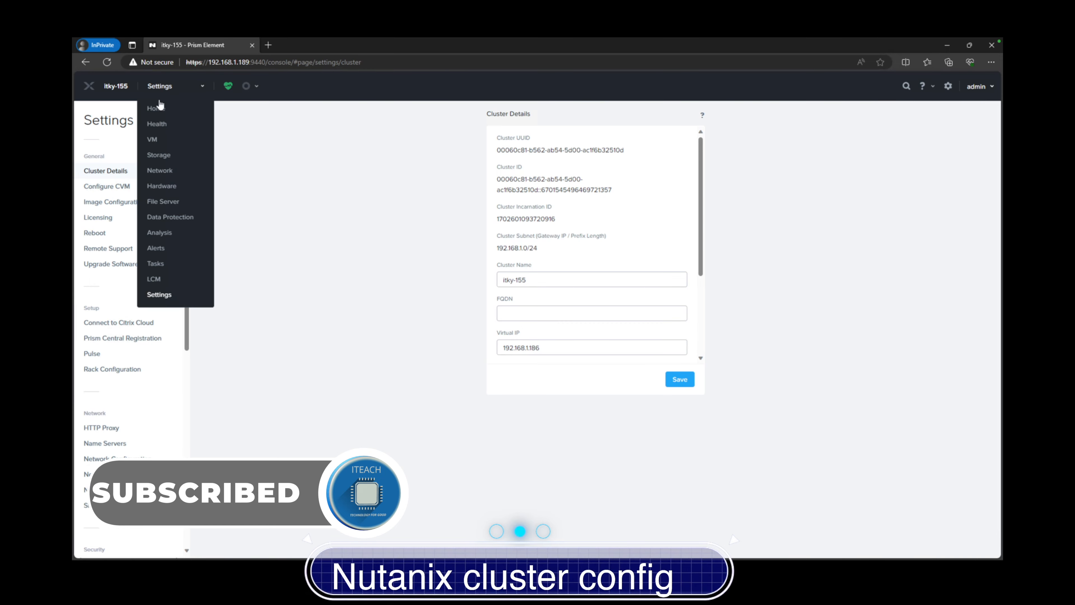
pyautogui.click(159, 106)
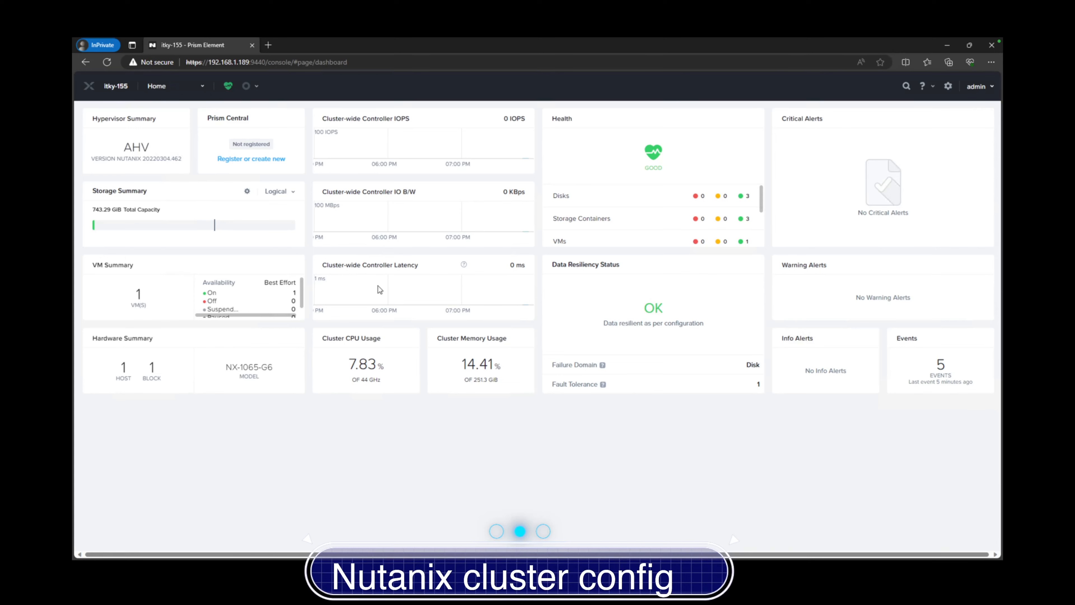
pyautogui.moveTo(637, 540)
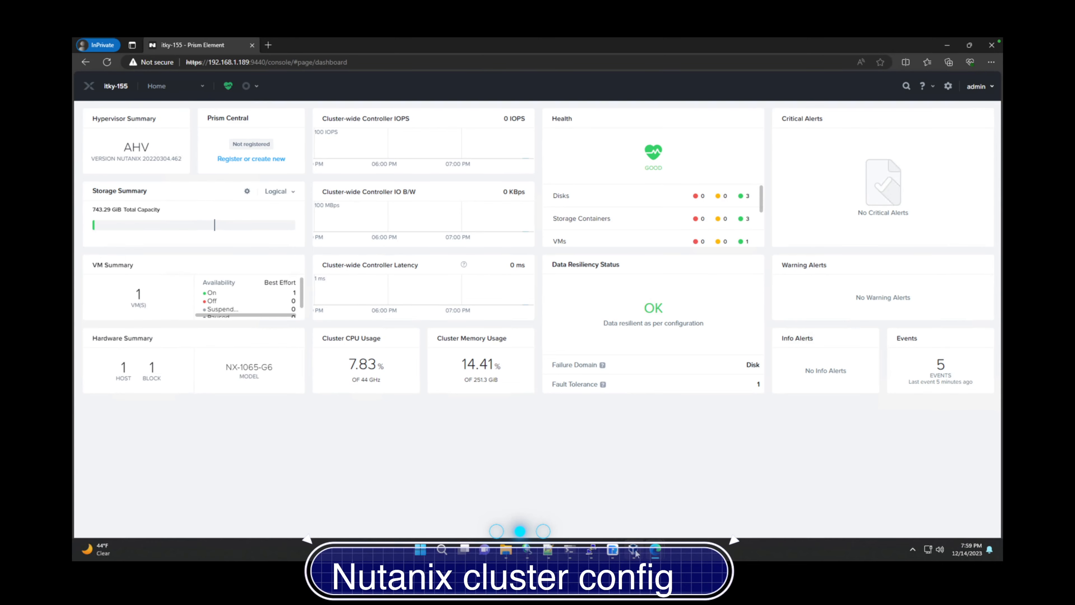
pyautogui.moveTo(593, 551)
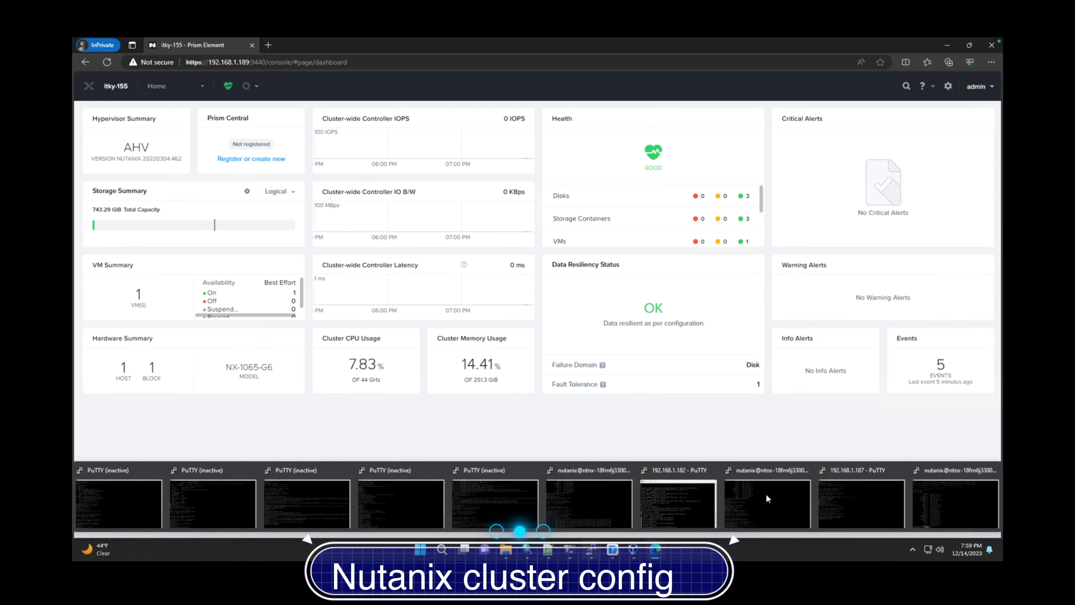
pyautogui.click(991, 479)
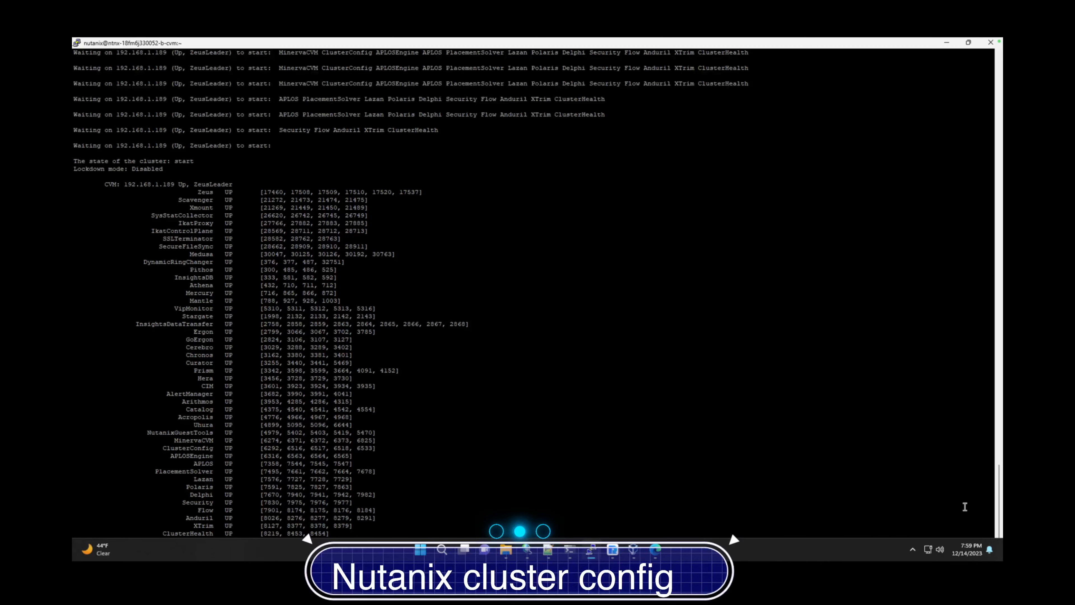
# Change the nutanix user's password with sudo passwd nutanix, retrying until it succeeds
pyautogui.click(495, 474)
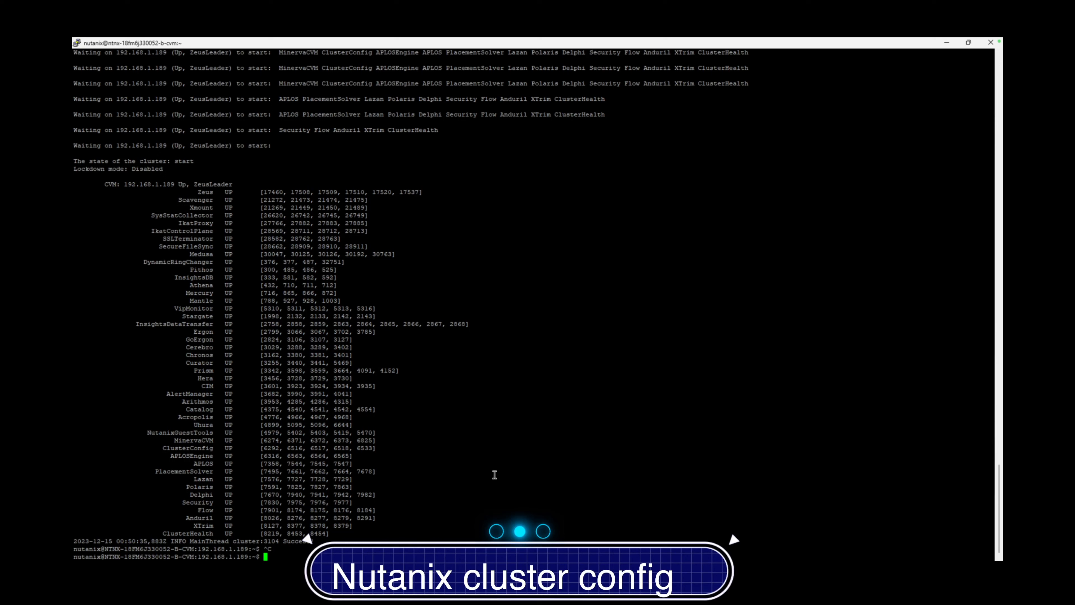
pyautogui.write('sudo')
pyautogui.write('passwd nutanix')
pyautogui.press('Return')
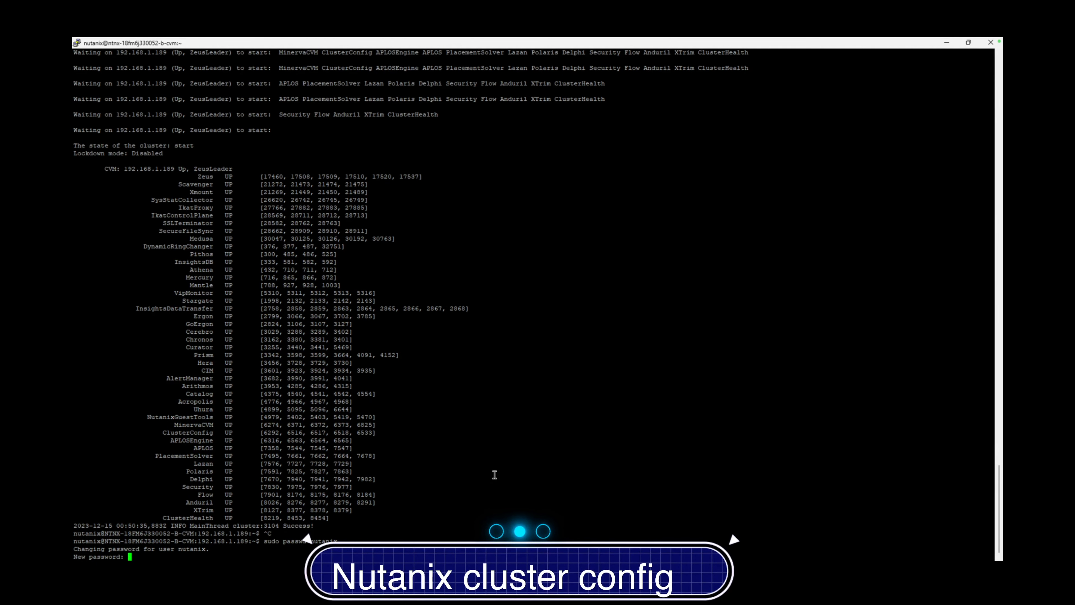
pyautogui.press('Return')
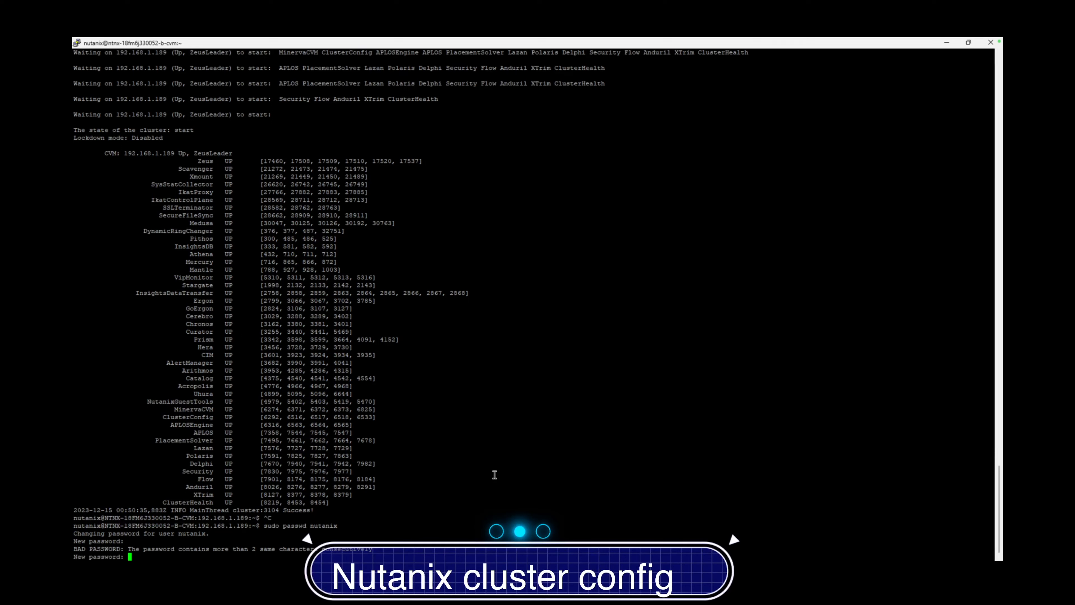
pyautogui.press('Return')
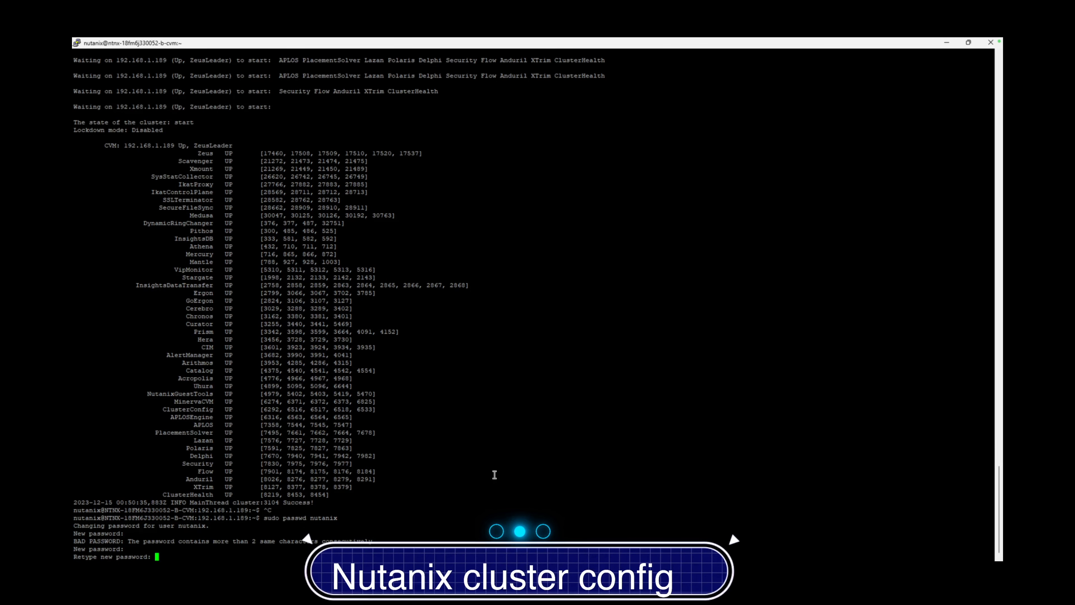
pyautogui.press('Return')
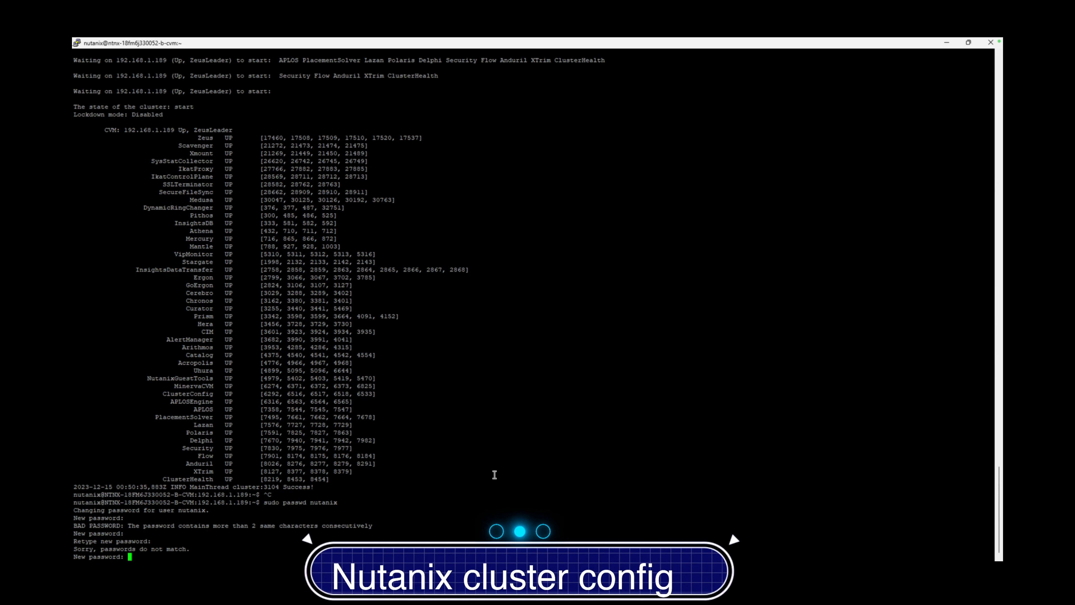
pyautogui.press('Return')
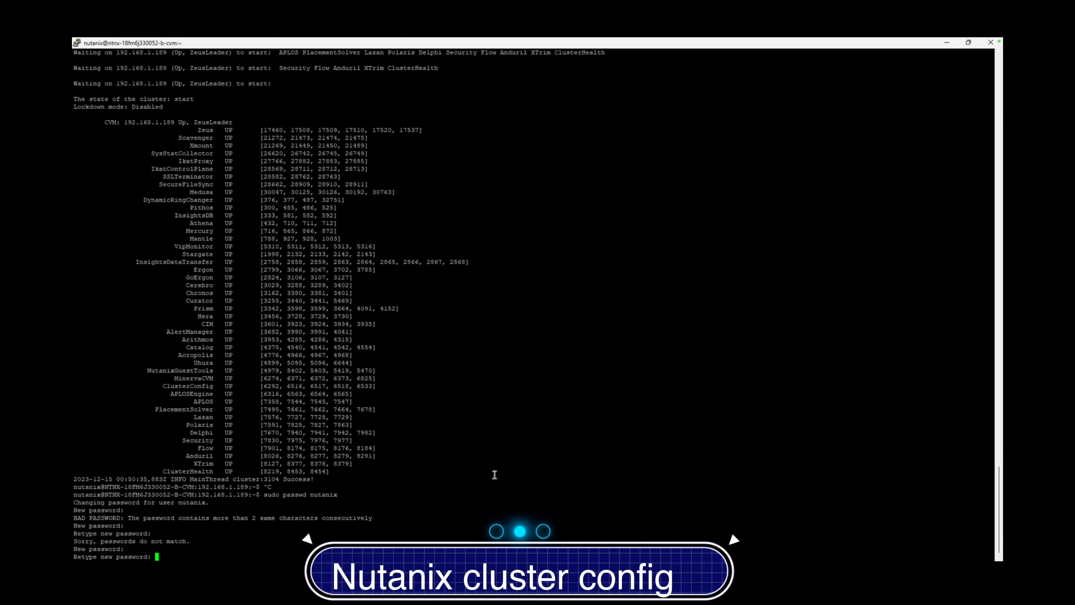
pyautogui.press('Return')
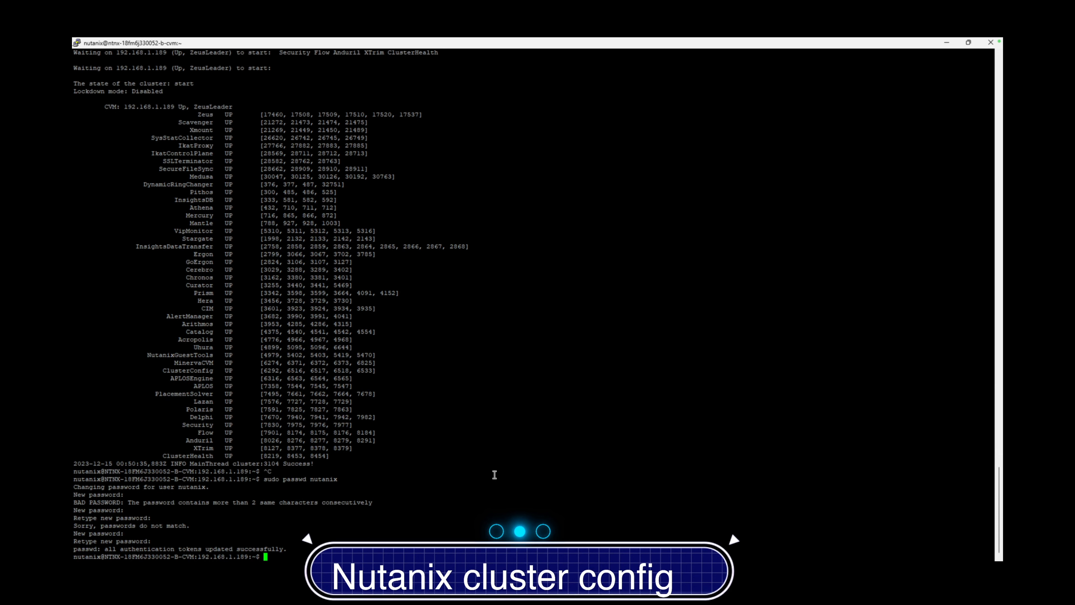
# Start a password change for the root user with sudo passwd root
pyautogui.press('Up')
pyautogui.press('BackSpace')
pyautogui.press('BackSpace')
pyautogui.press('BackSpace')
pyautogui.press('BackSpace')
pyautogui.press('BackSpace')
pyautogui.press('BackSpace')
pyautogui.press('BackSpace')
pyautogui.write('root')
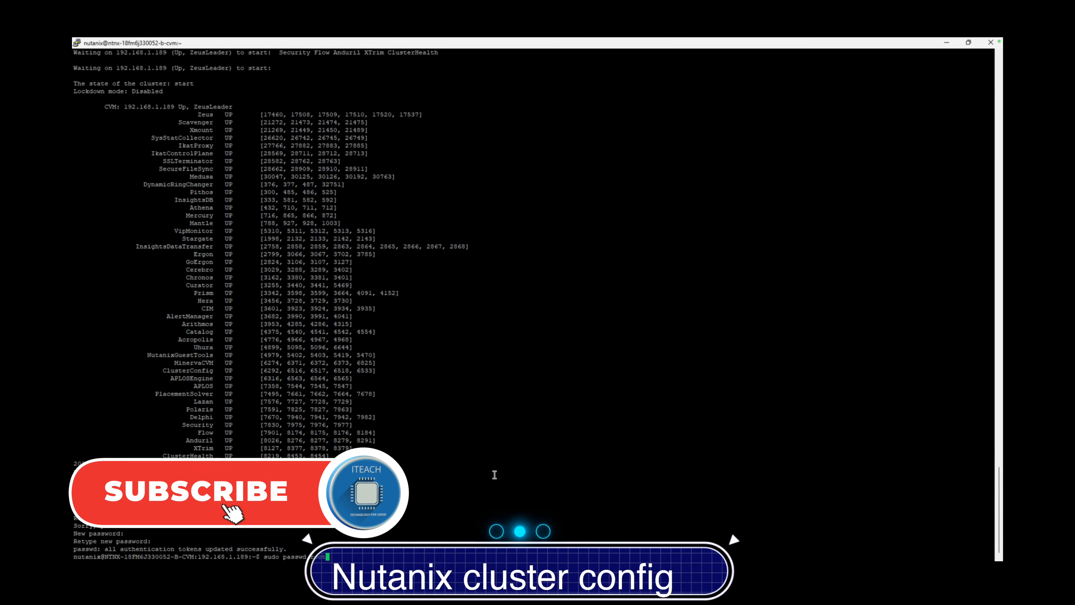
pyautogui.press('Return')
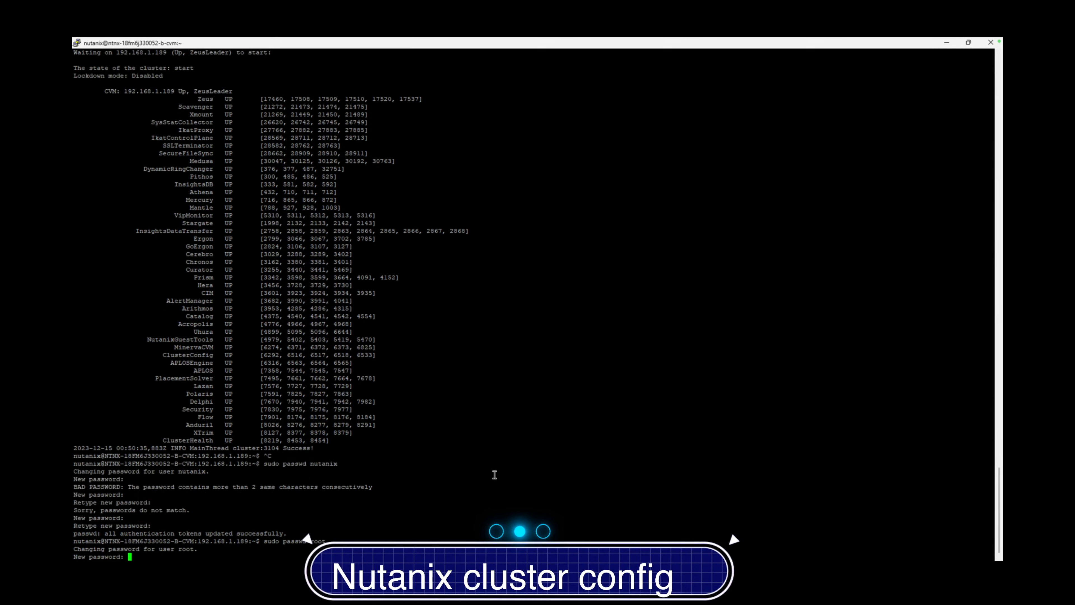
# Enter and confirm the new root password, then discard a partly typed follow-up command
pyautogui.press('Return')
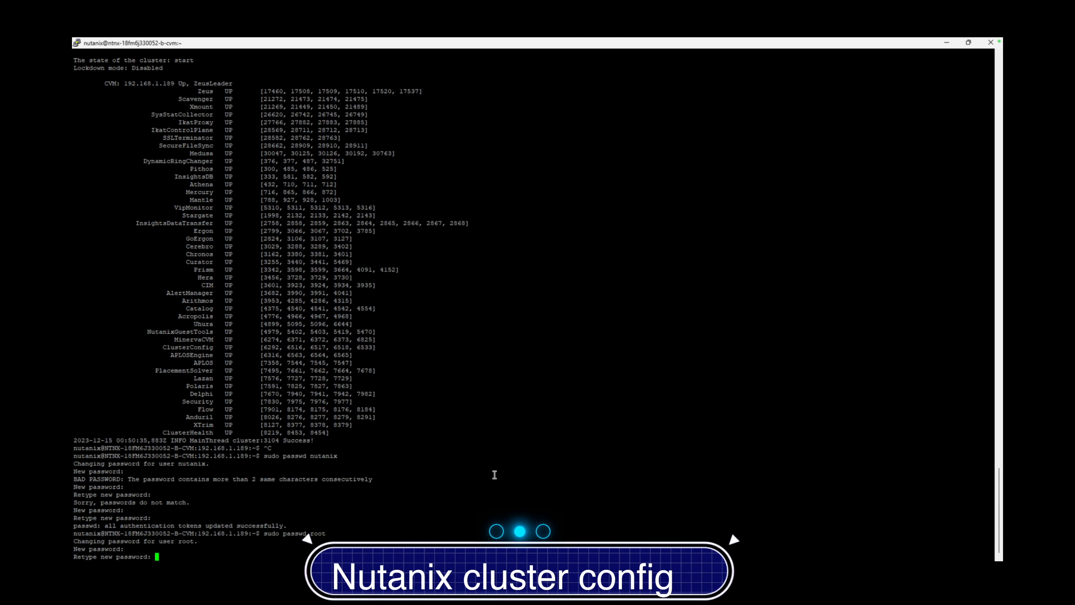
pyautogui.press('Return')
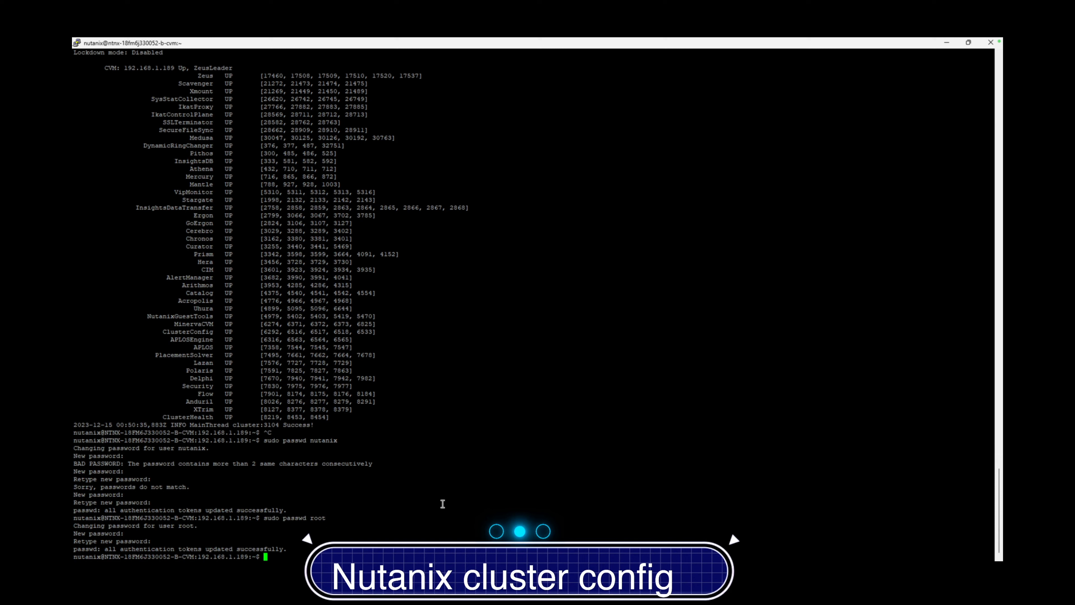
pyautogui.press('Up')
pyautogui.press('BackSpace')
pyautogui.press('BackSpace')
pyautogui.press('BackSpace')
pyautogui.press('BackSpace')
pyautogui.write('adm')
pyautogui.press('BackSpace')
pyautogui.press('BackSpace')
pyautogui.press('BackSpace')
pyautogui.press('BackSpace')
pyautogui.press('BackSpace')
pyautogui.press('BackSpace')
pyautogui.press('BackSpace')
pyautogui.press('BackSpace')
pyautogui.press('BackSpace')
pyautogui.press('BackSpace')
pyautogui.press('BackSpace')
pyautogui.press('BackSpace')
pyautogui.press('BackSpace')
pyautogui.press('BackSpace')
pyautogui.press('BackSpace')
# Minimize PuTTY and view the Health page, dismissing its welcome tour, with 831 checks passed
pyautogui.click(947, 44)
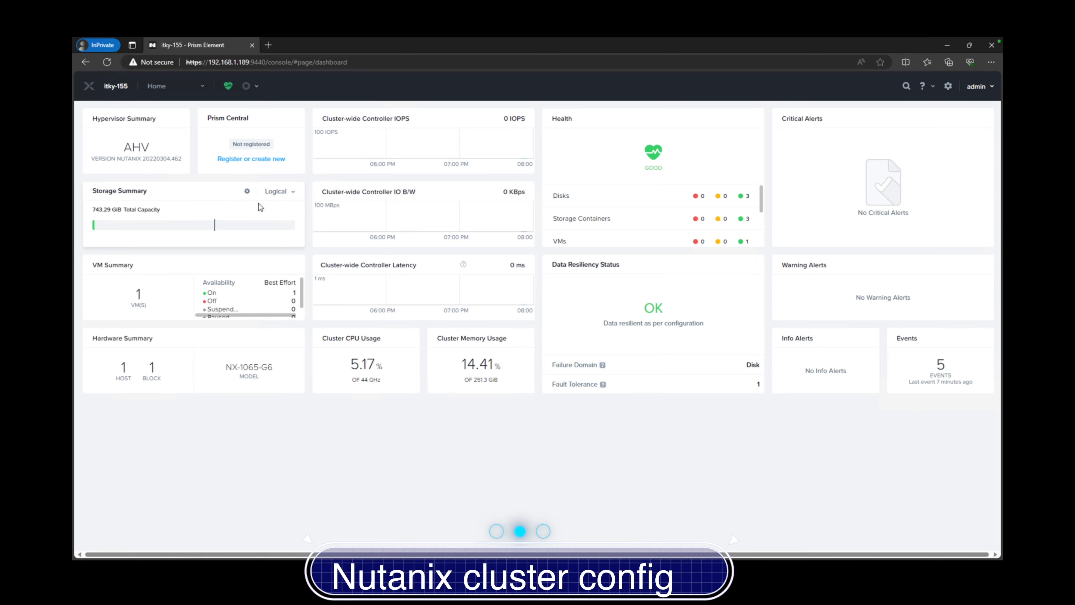
pyautogui.click(201, 86)
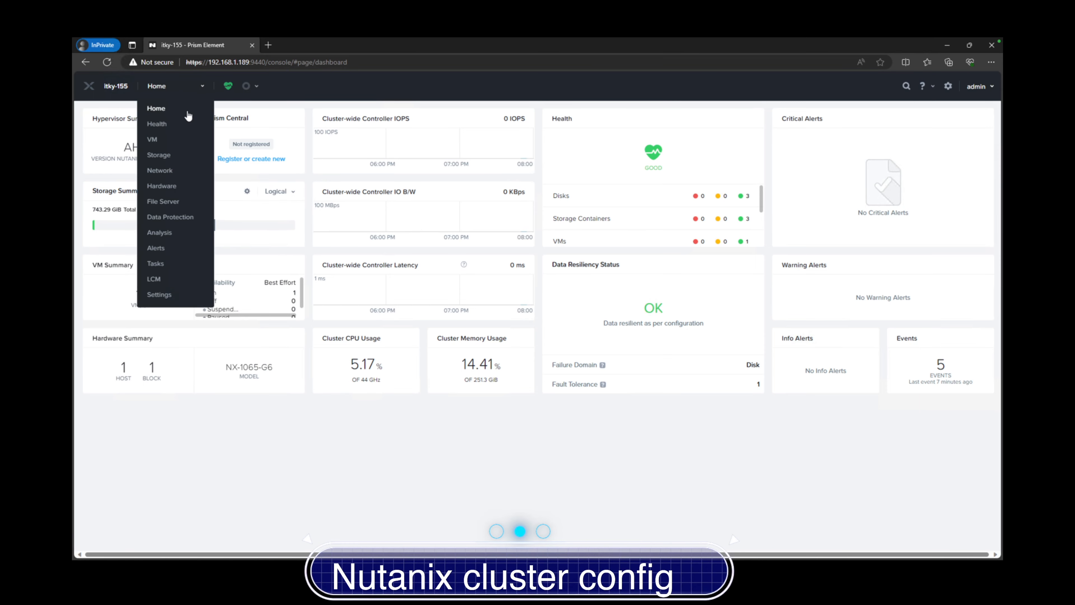
pyautogui.click(157, 123)
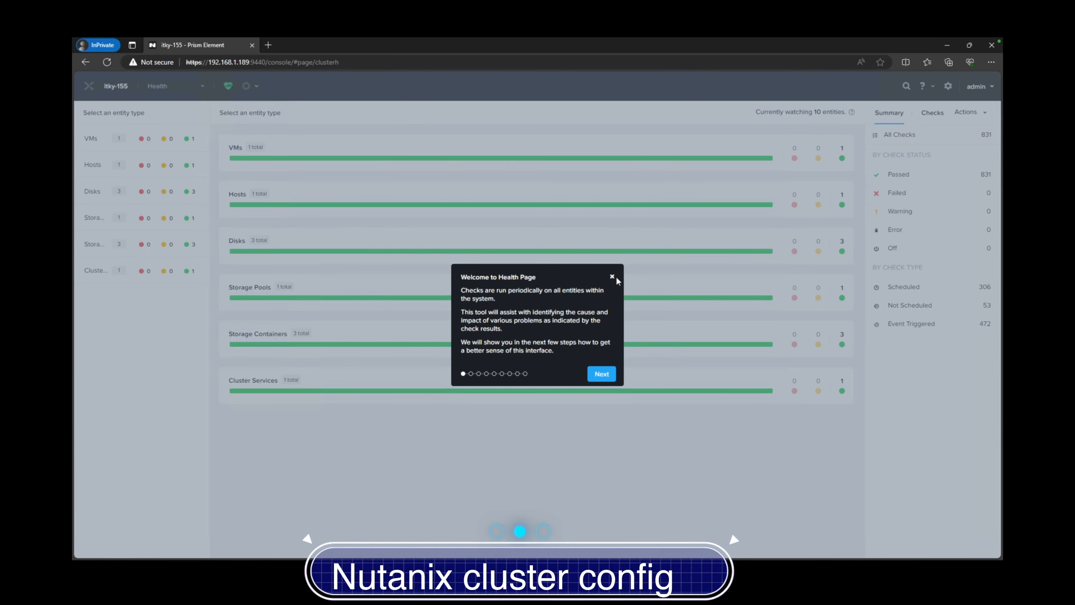
pyautogui.click(612, 276)
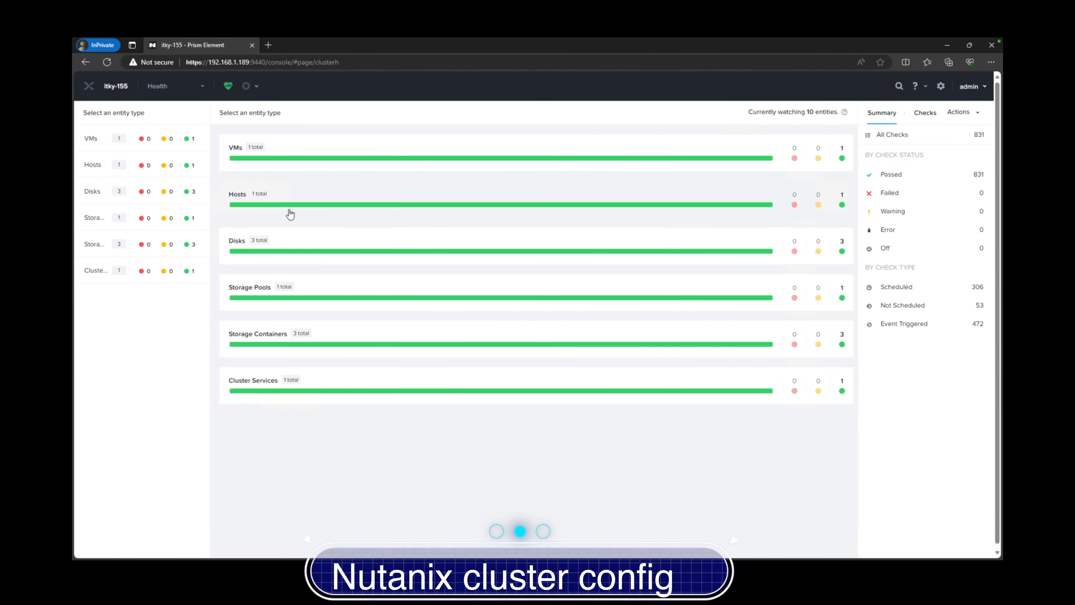
# Go to the Settings page to see Cluster Details for itky-155
pyautogui.click(187, 87)
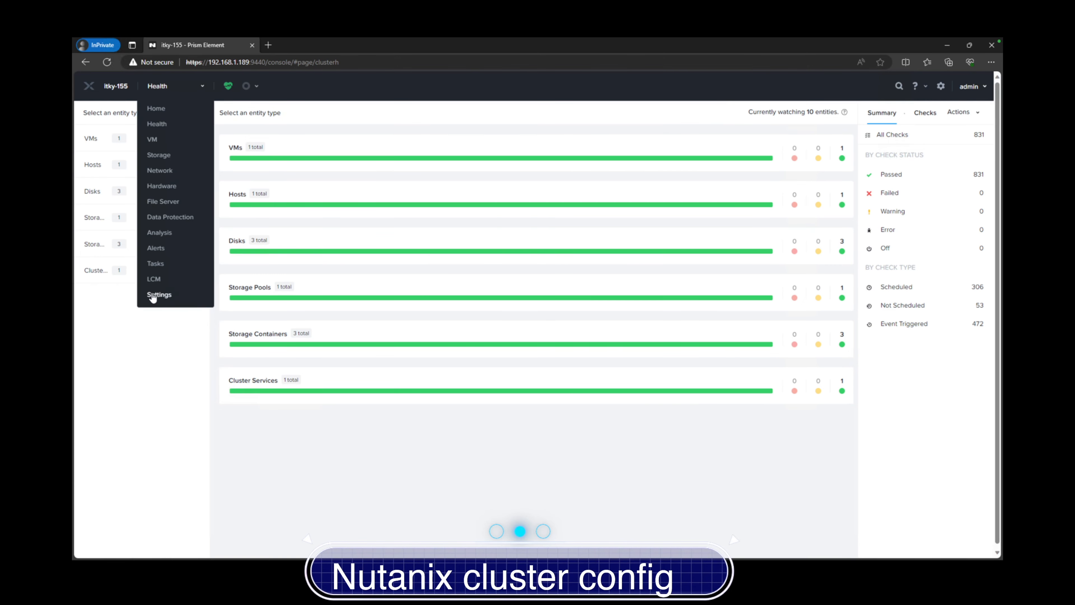
pyautogui.click(183, 88)
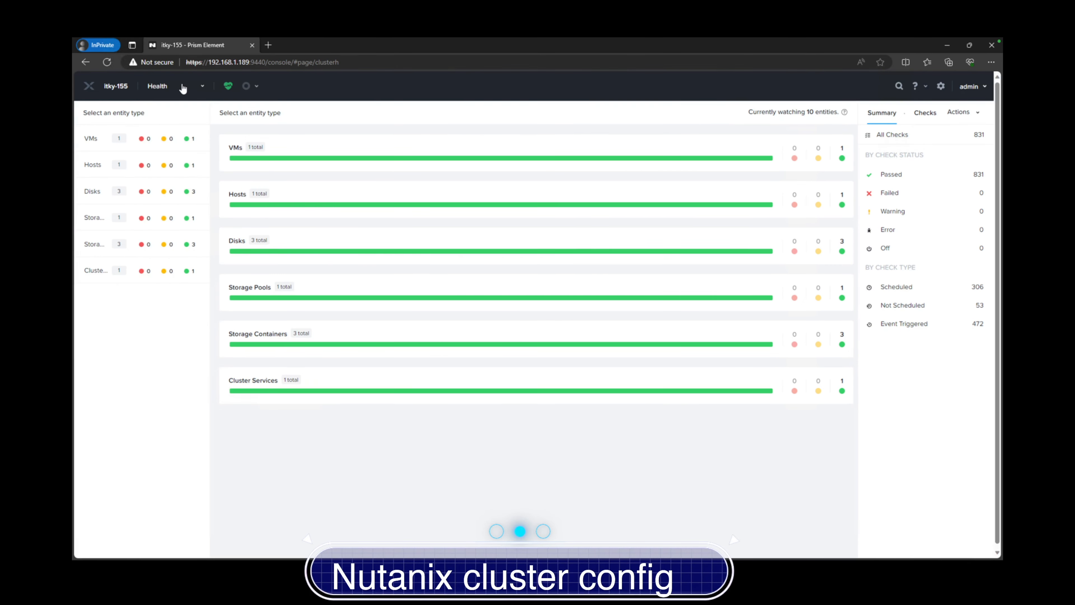
pyautogui.click(182, 88)
pyautogui.click(153, 296)
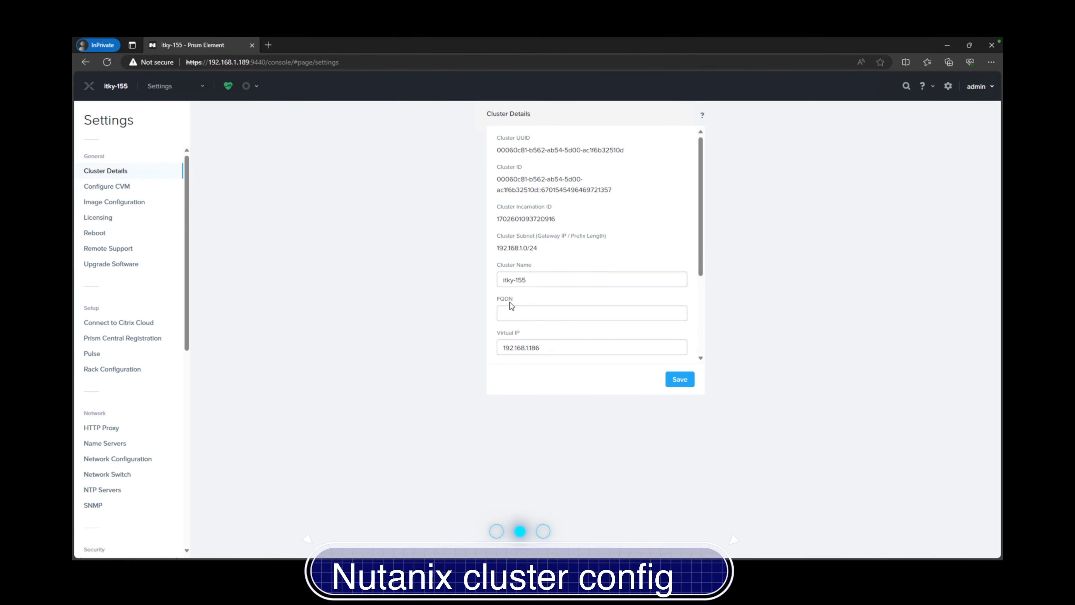
# Set the cluster FQDN to itky-155.iteachky.org and try saving it
pyautogui.click(511, 314)
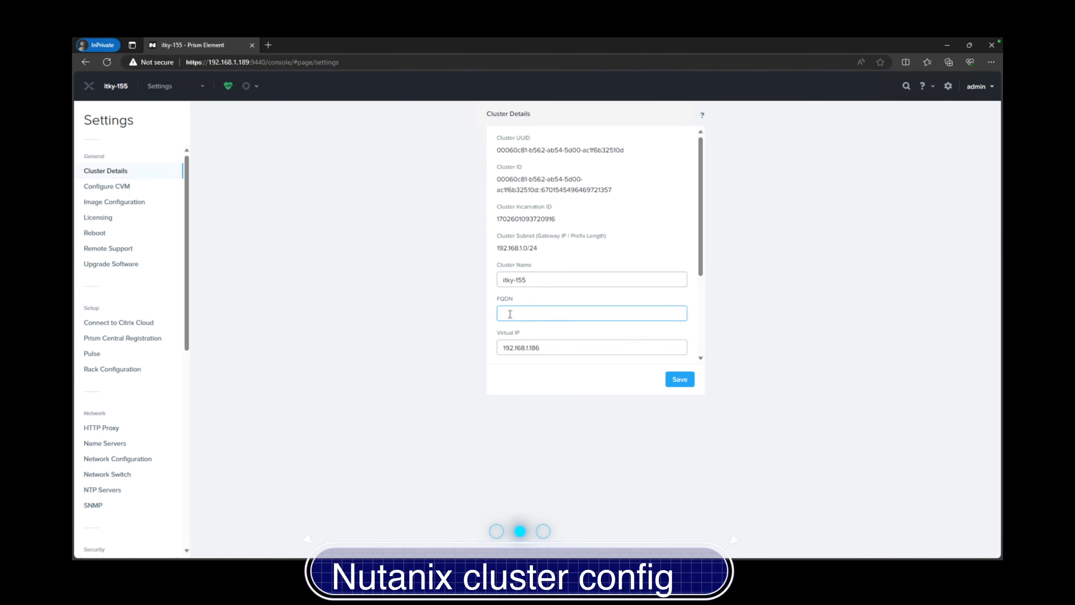
pyautogui.write('itky-155.iteachky.org')
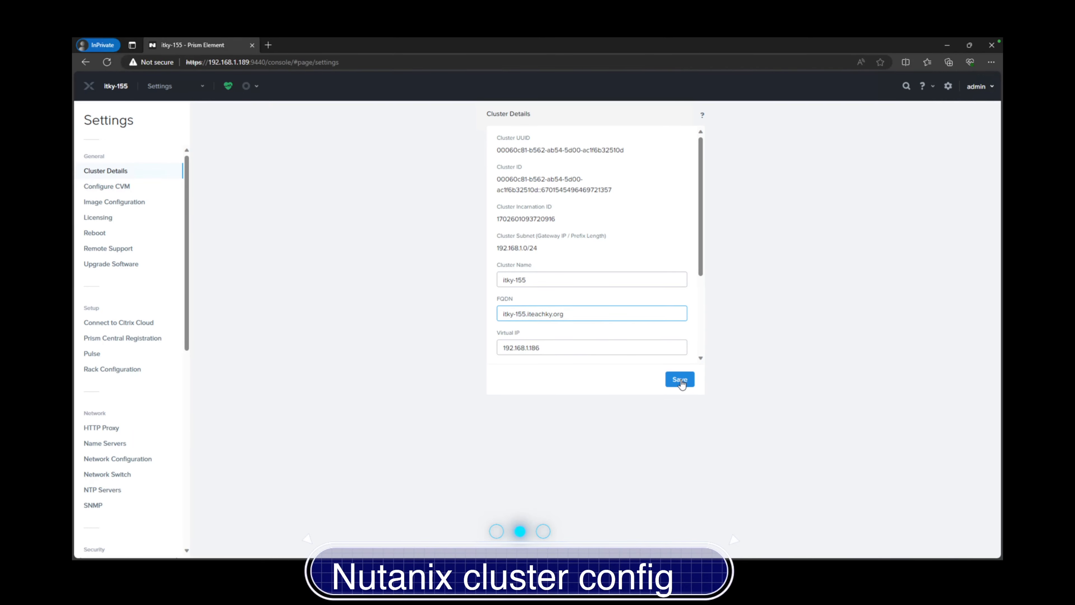
pyautogui.click(680, 379)
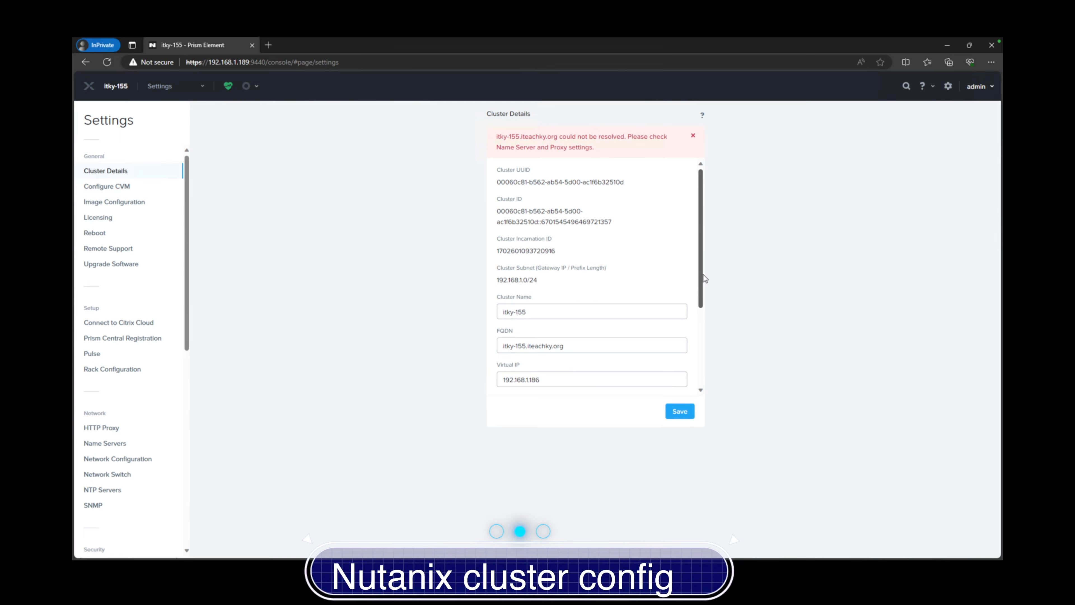
pyautogui.moveTo(701, 276)
pyautogui.mouseDown()
pyautogui.moveTo(713, 360)
pyautogui.moveTo(696, 260)
pyautogui.mouseUp()
# Retry with itky155.iteachky.org, then clear the FQDN field after the resolve error
pyautogui.click(518, 346)
pyautogui.press('BackSpace')
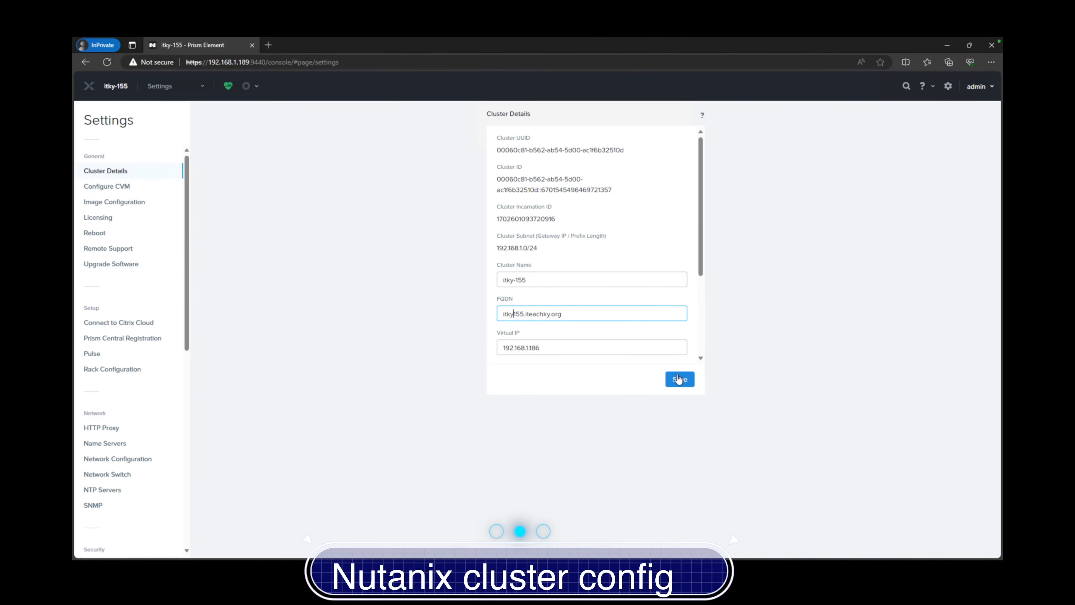
pyautogui.click(679, 380)
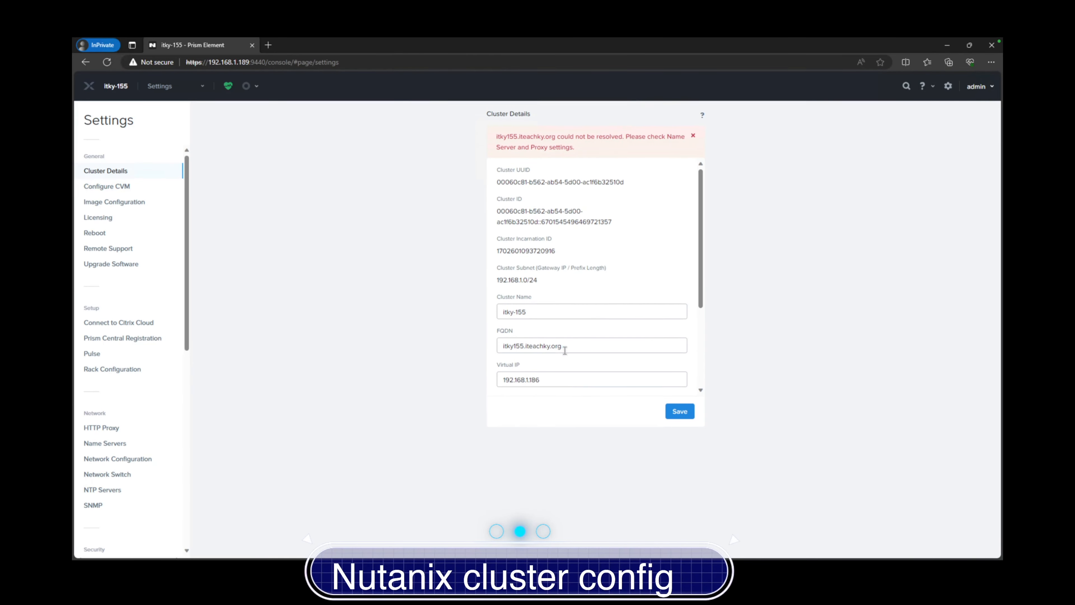
pyautogui.moveTo(567, 345); pyautogui.dragTo(457, 344)
pyautogui.press('BackSpace')
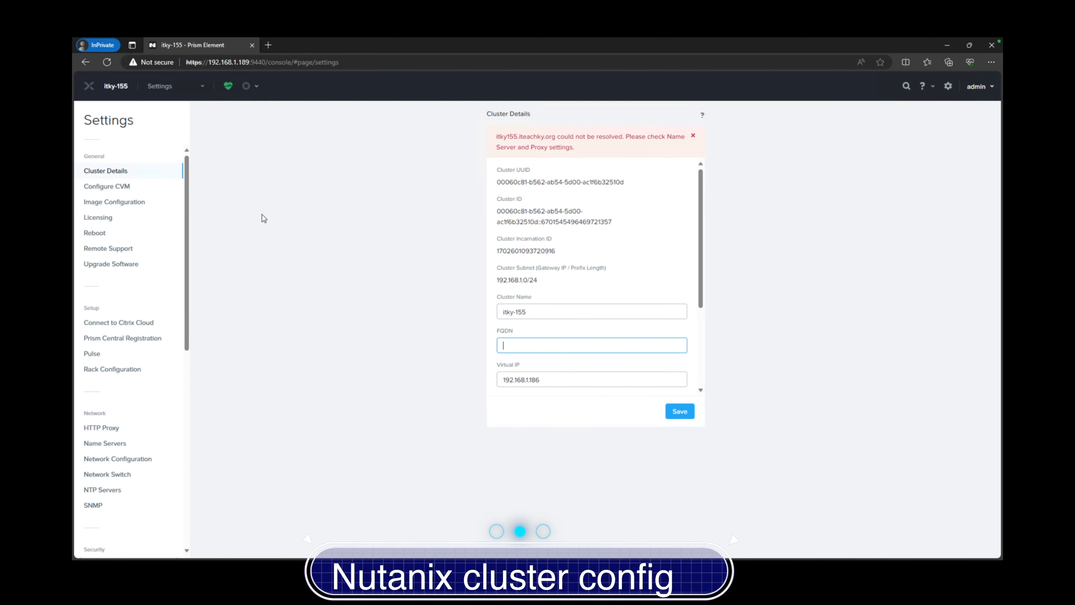
pyautogui.scroll(-3, 679, 265)
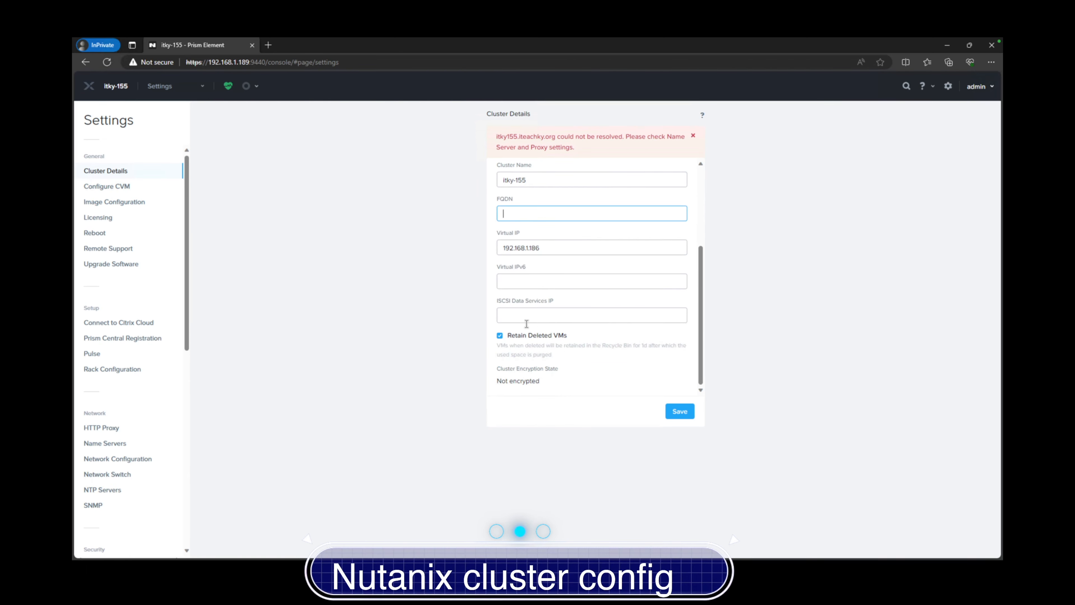
# View Network Configuration's Internal Interfaces (eth0, eth1, eth2) and the vs0 virtual switch
pyautogui.click(107, 186)
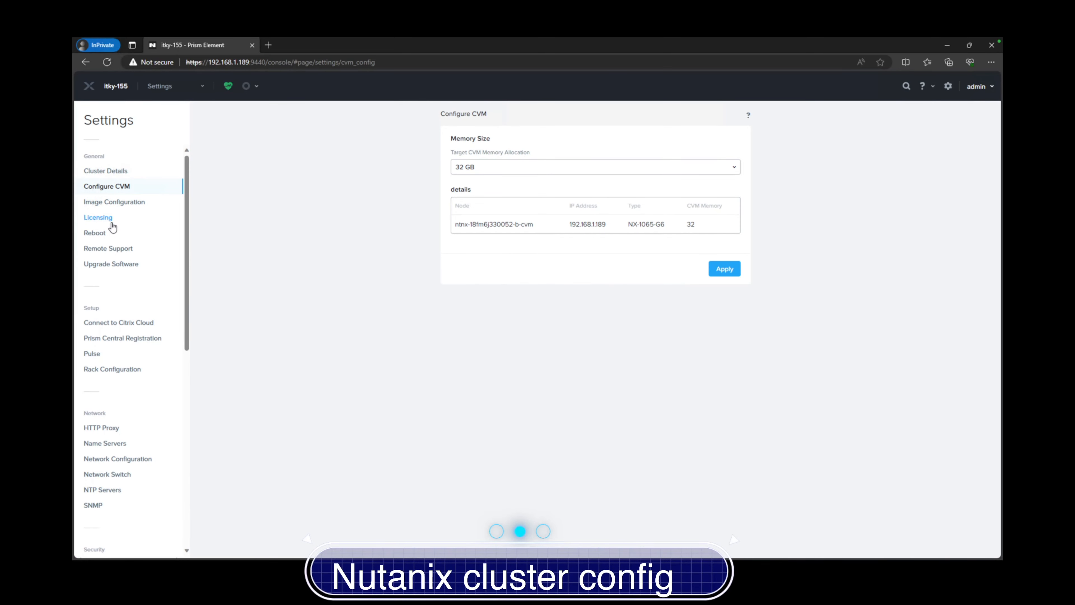
pyautogui.scroll(-4, 119, 398)
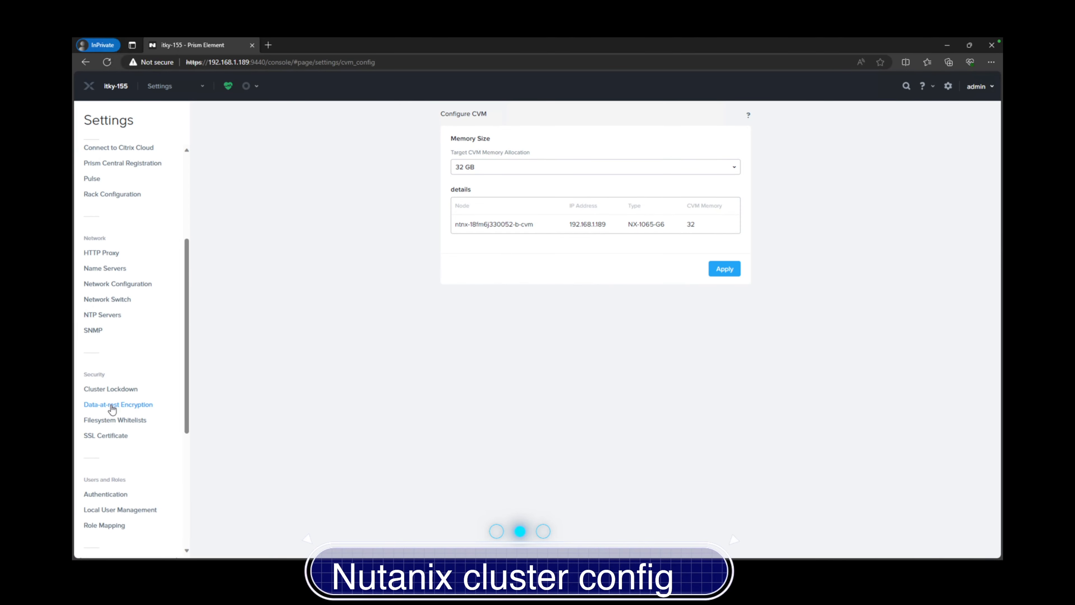
pyautogui.click(120, 283)
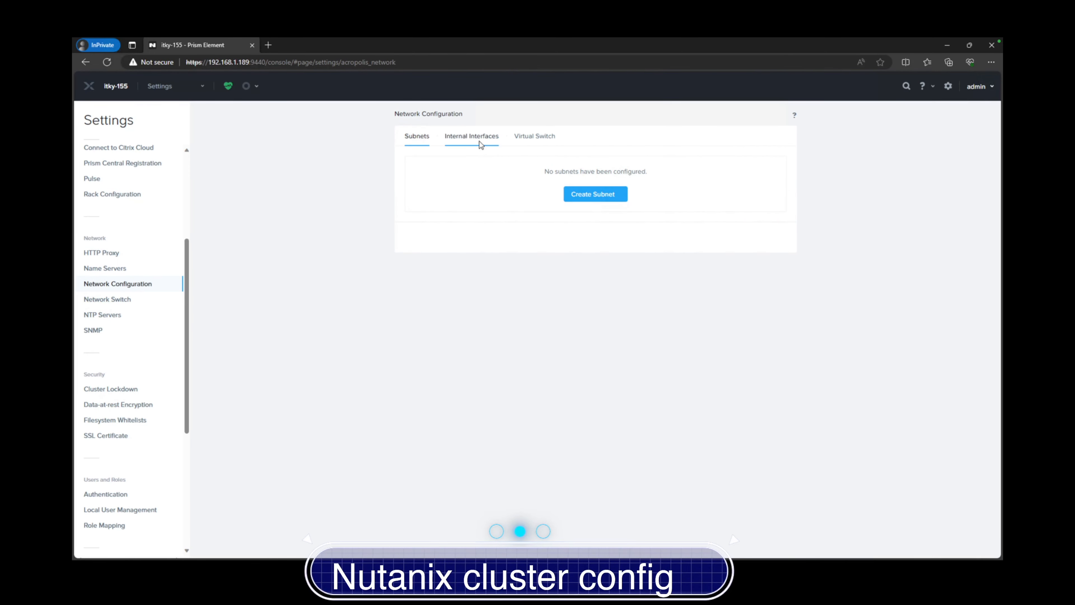
pyautogui.click(481, 145)
pyautogui.click(528, 140)
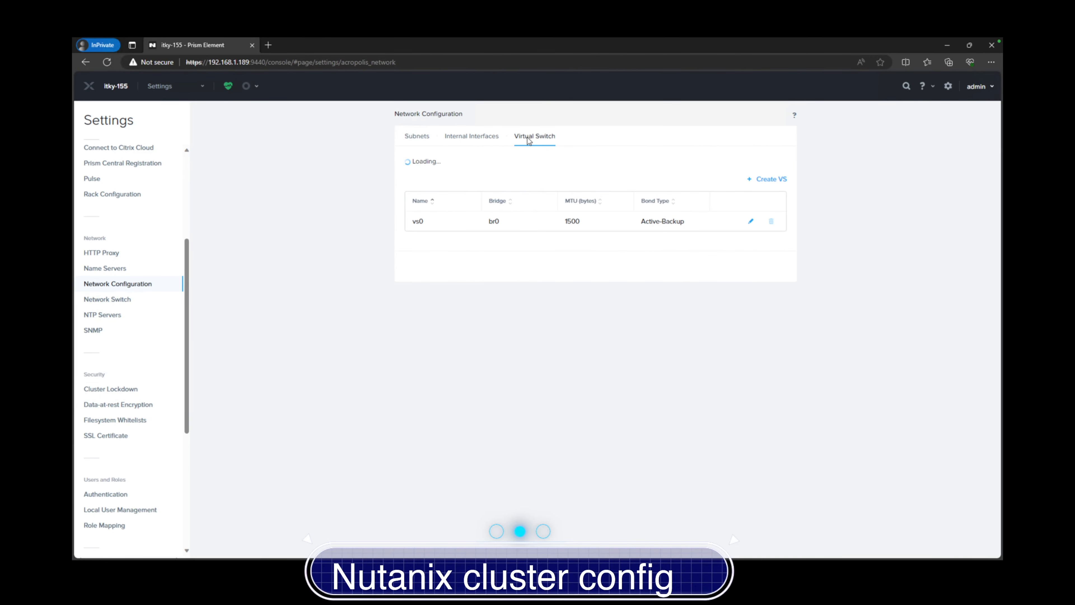
pyautogui.click(493, 139)
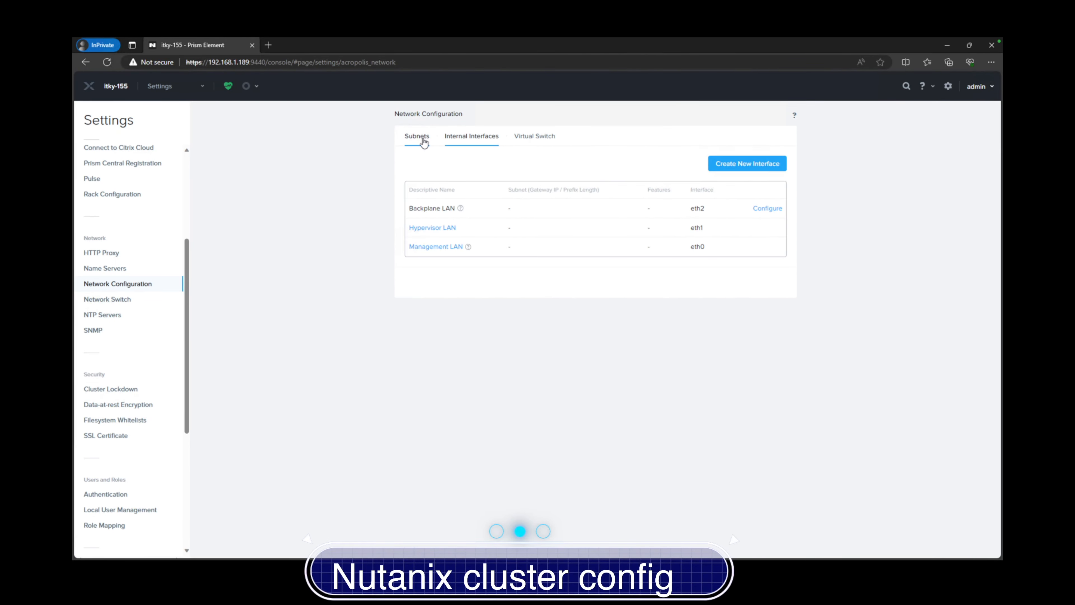
# From the Subnets tab, add subnet ITKY155_Vnet on vs0 with VLAN ID 0
pyautogui.click(423, 143)
pyautogui.click(589, 196)
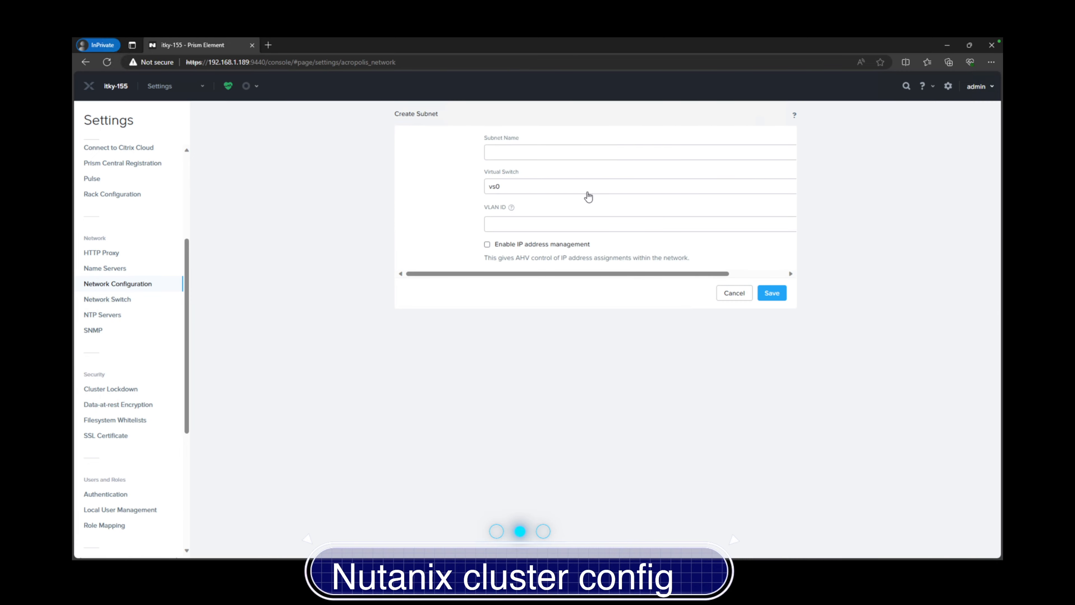
pyautogui.click(518, 152)
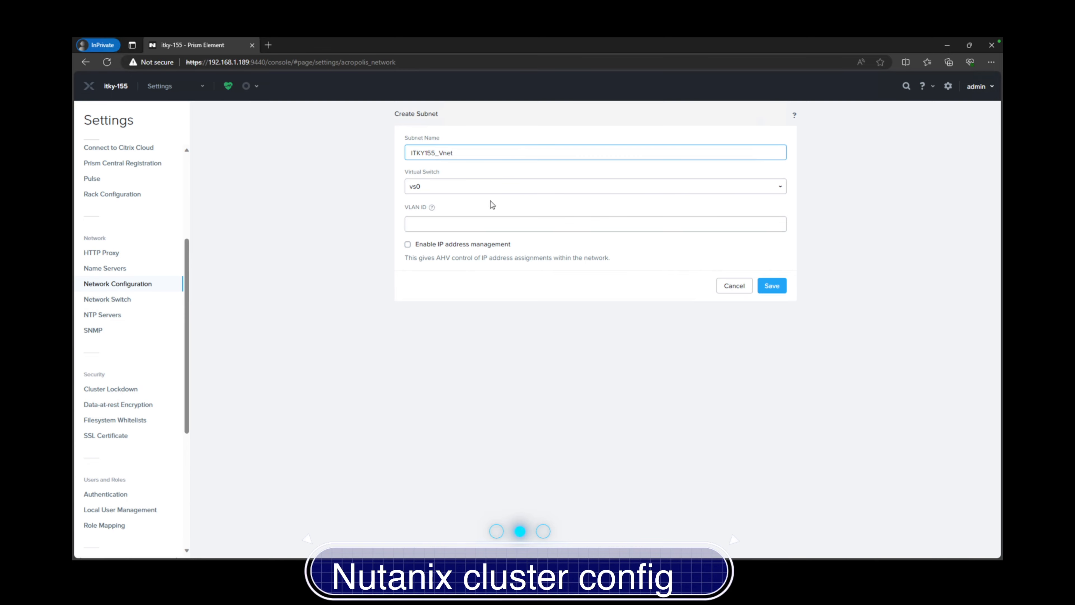
pyautogui.click(482, 225)
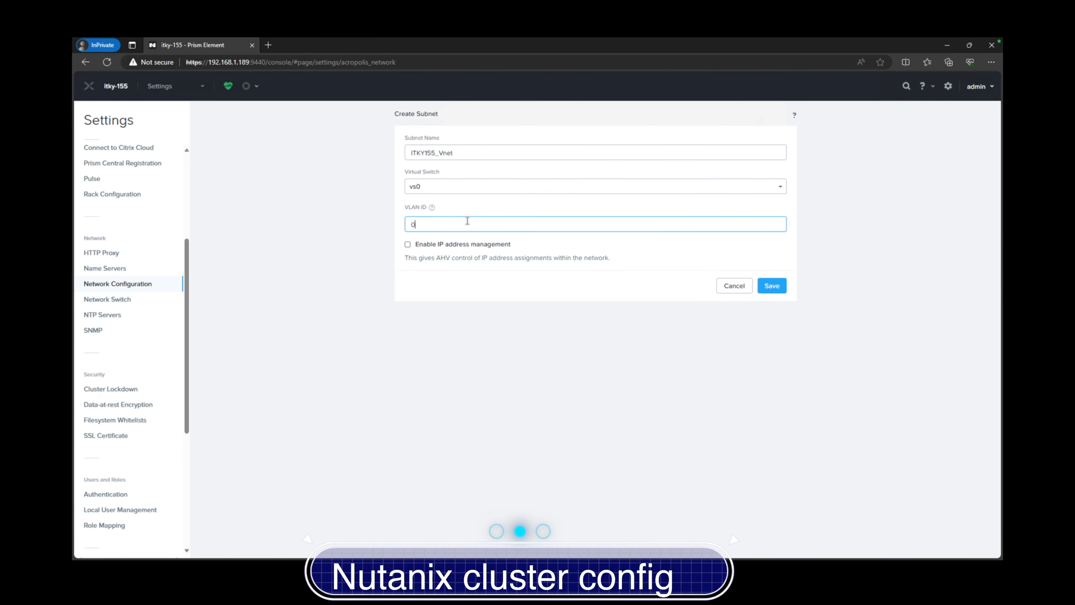
pyautogui.write('0')
pyautogui.click(771, 286)
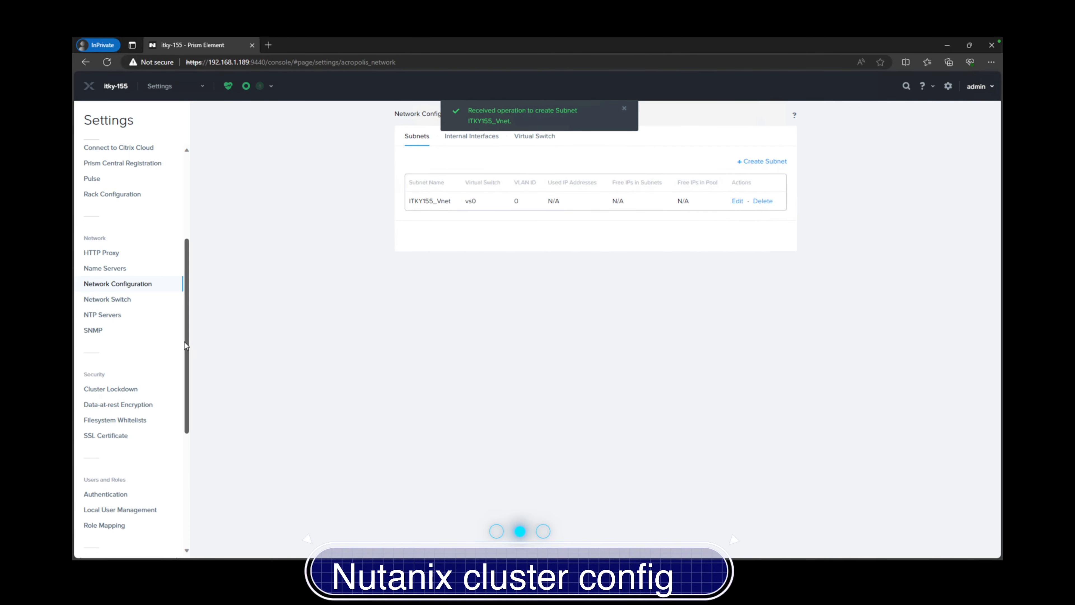
# Review the Network Switch, NTP Servers, Cluster Lockdown, Filesystem Whitelists and SSL Certificate settings
pyautogui.click(127, 300)
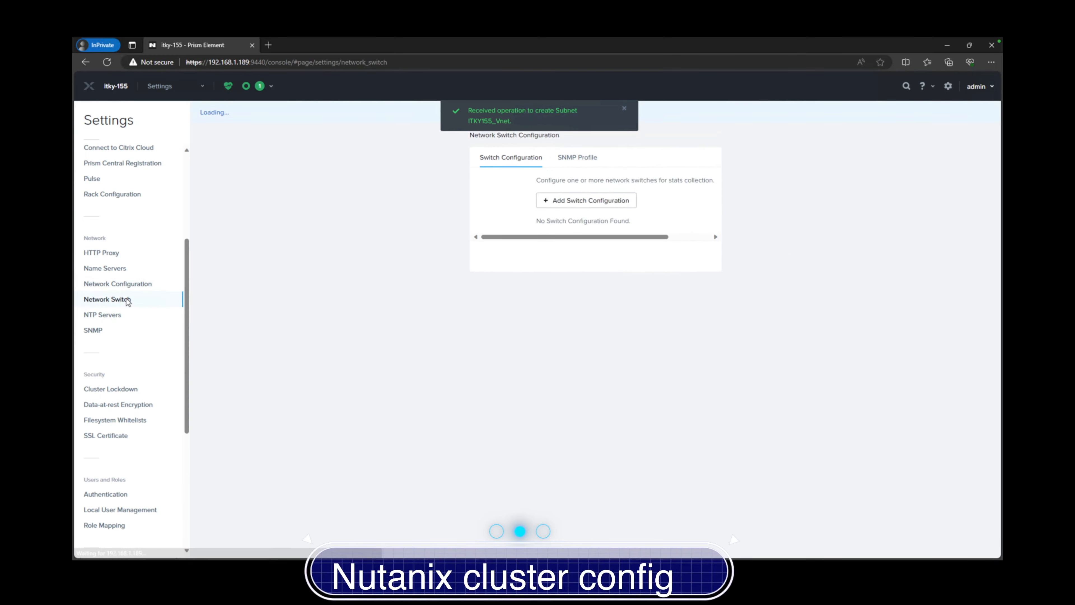
pyautogui.click(114, 315)
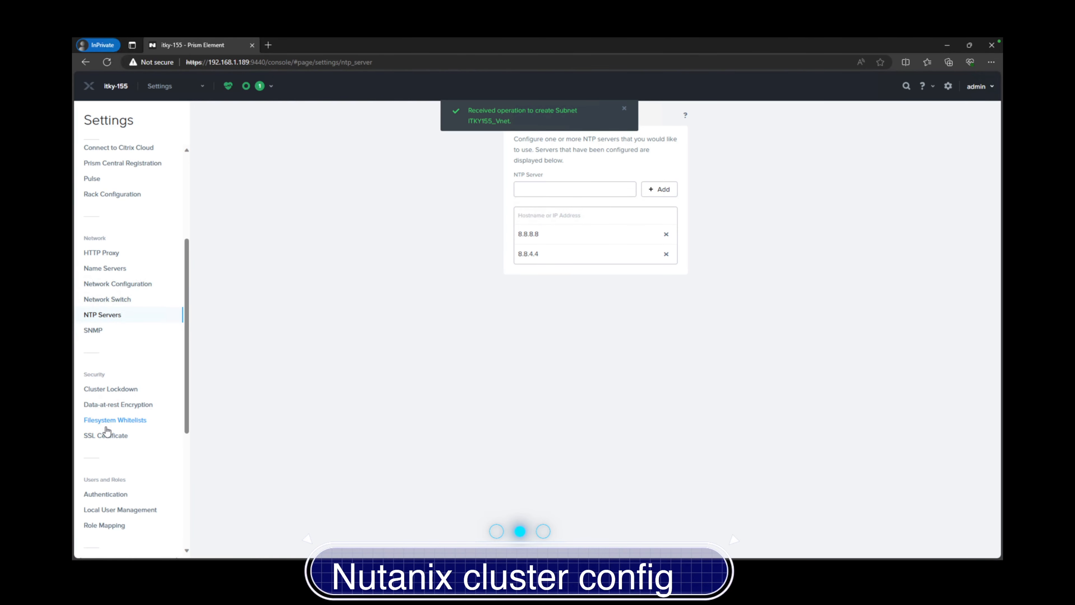
pyautogui.click(114, 390)
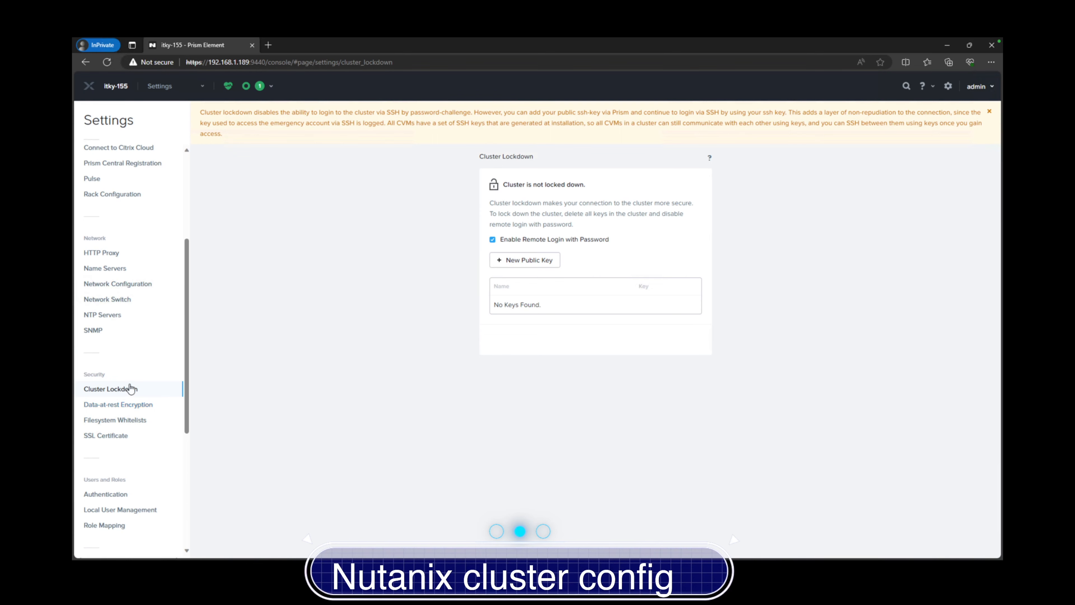
pyautogui.click(130, 422)
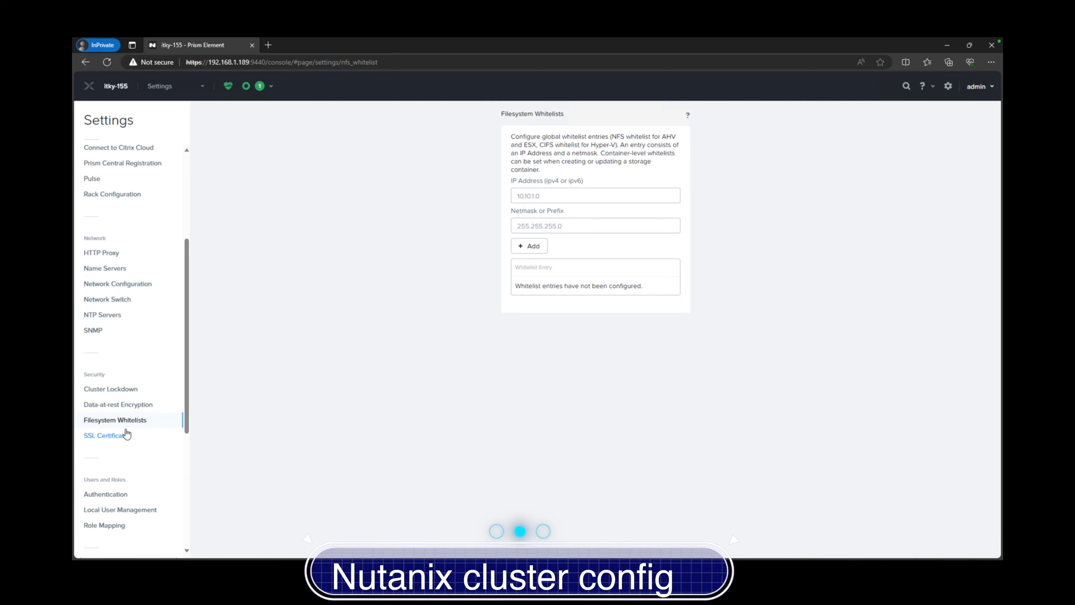
pyautogui.click(122, 436)
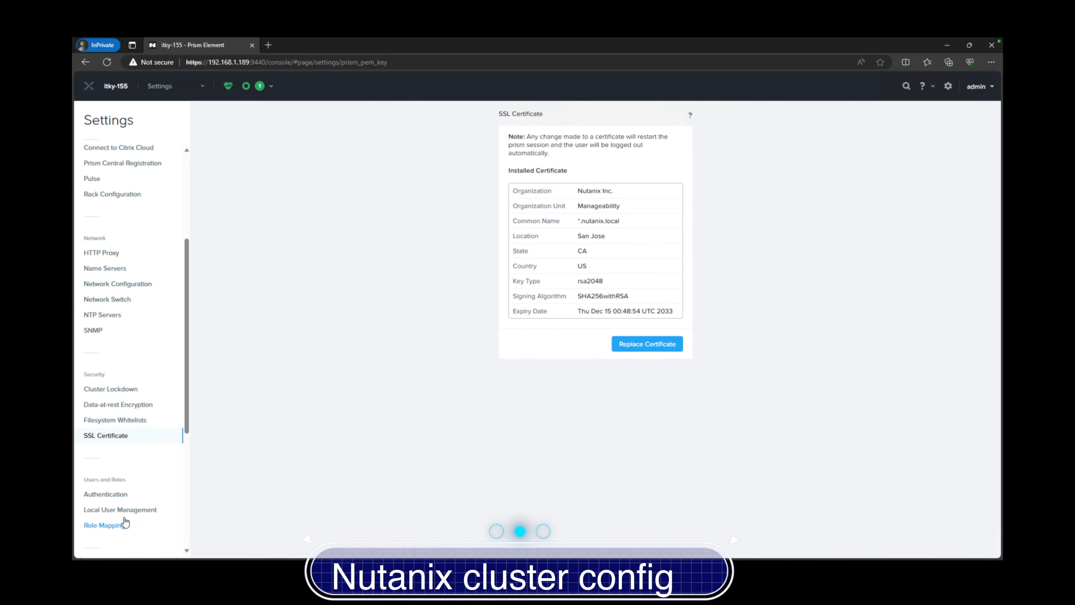
# Check Redundancy State, showing current and desired redundancy factor 2
pyautogui.scroll(-5, 124, 521)
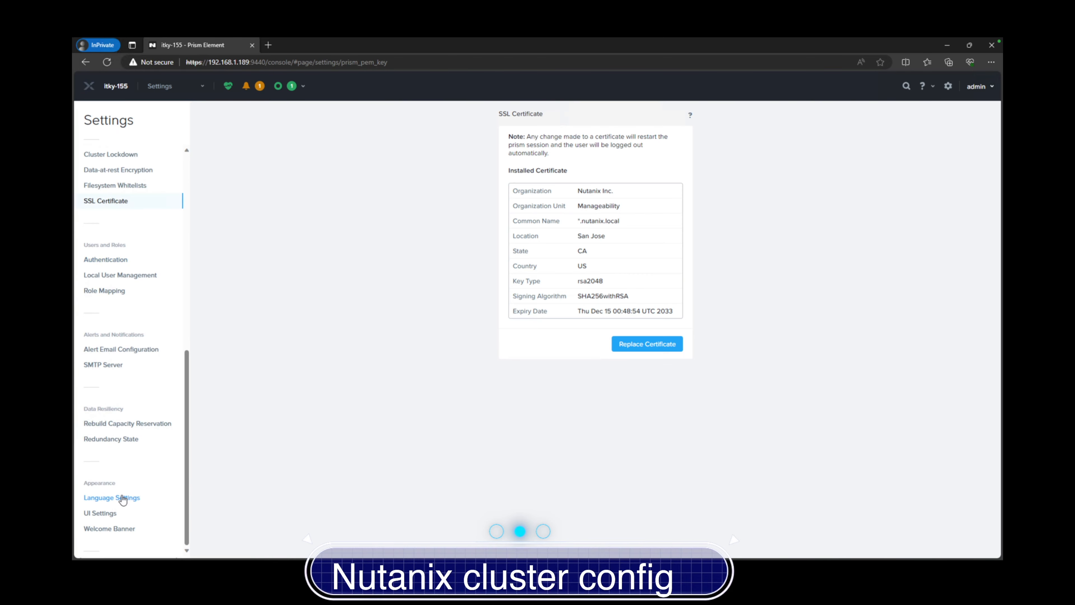
pyautogui.click(132, 439)
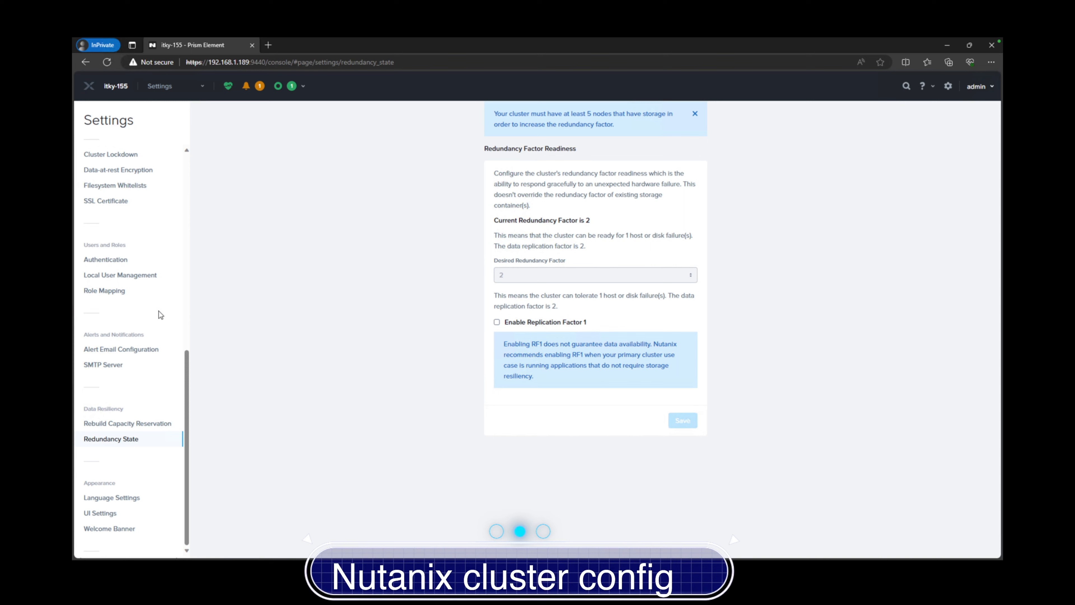
pyautogui.scroll(10, 160, 314)
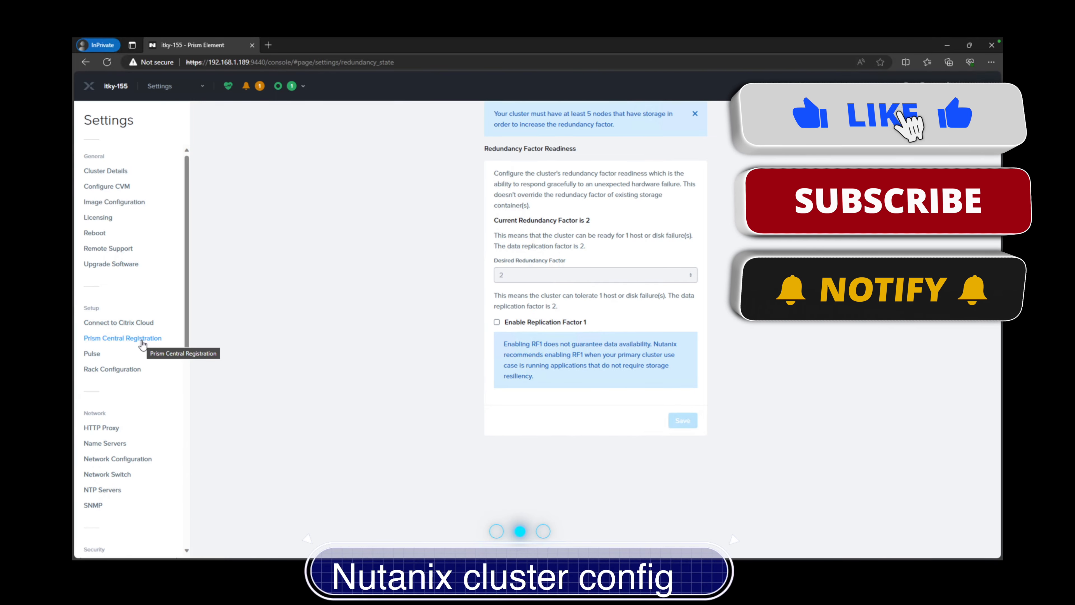
# Look over Name Servers and Licensing, then open Image Configuration, which has no images yet
pyautogui.click(106, 443)
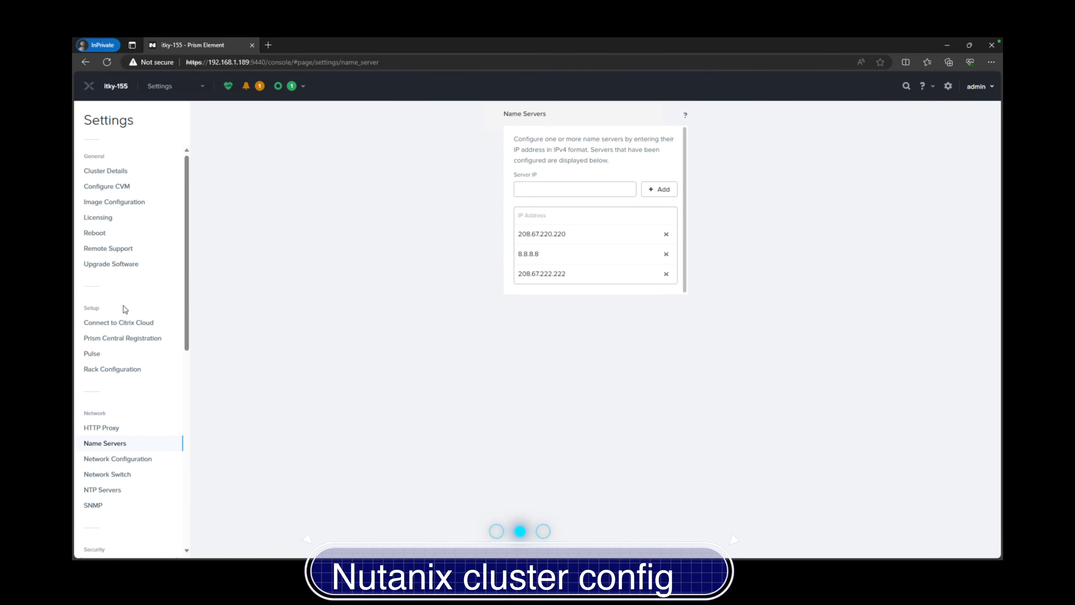
pyautogui.click(118, 221)
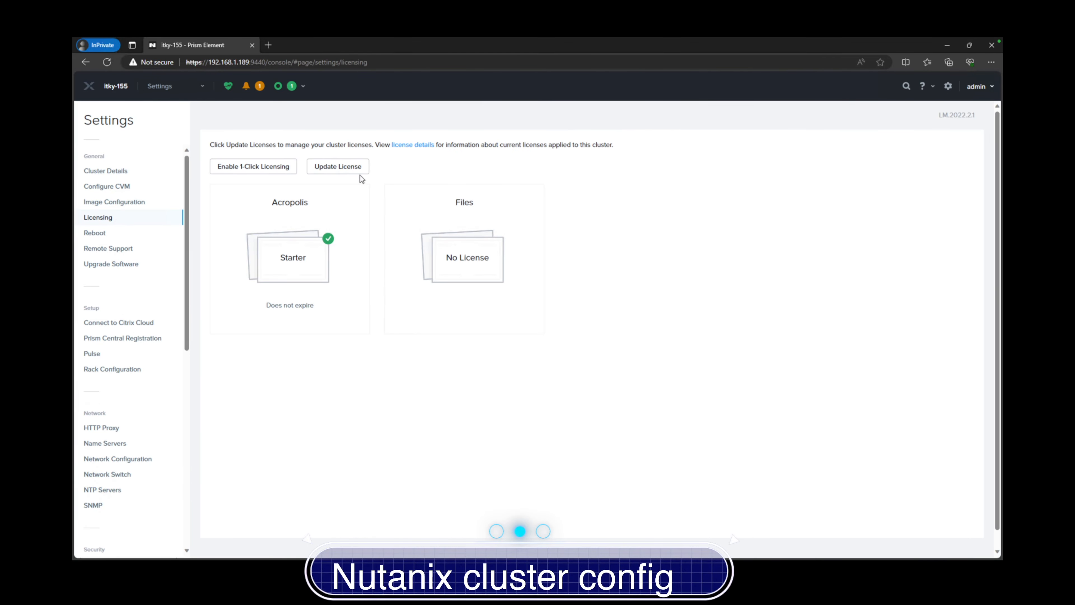
pyautogui.click(119, 203)
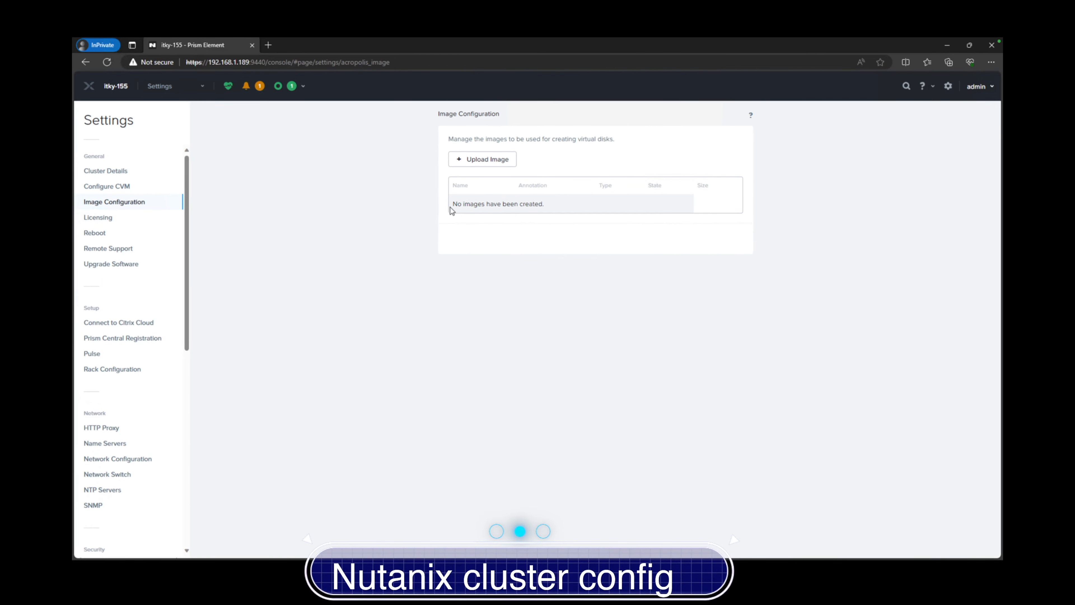
# Create image 'Windows 11' uploaded from the Windows 11 Pro ISO, then view Configure CVM
pyautogui.click(468, 161)
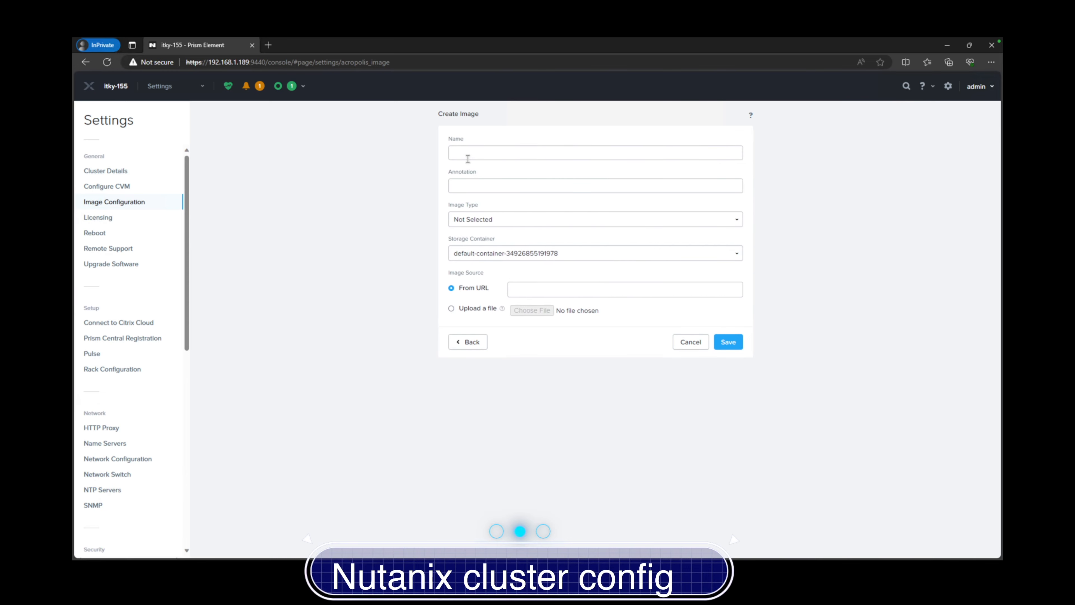
pyautogui.click(480, 155)
pyautogui.click(478, 205)
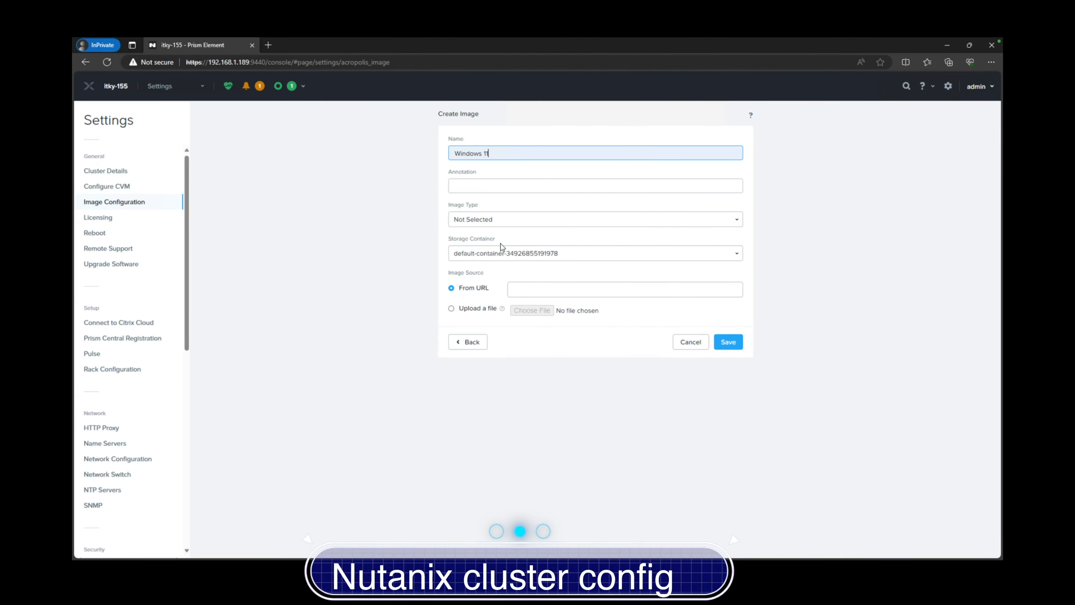
pyautogui.click(479, 314)
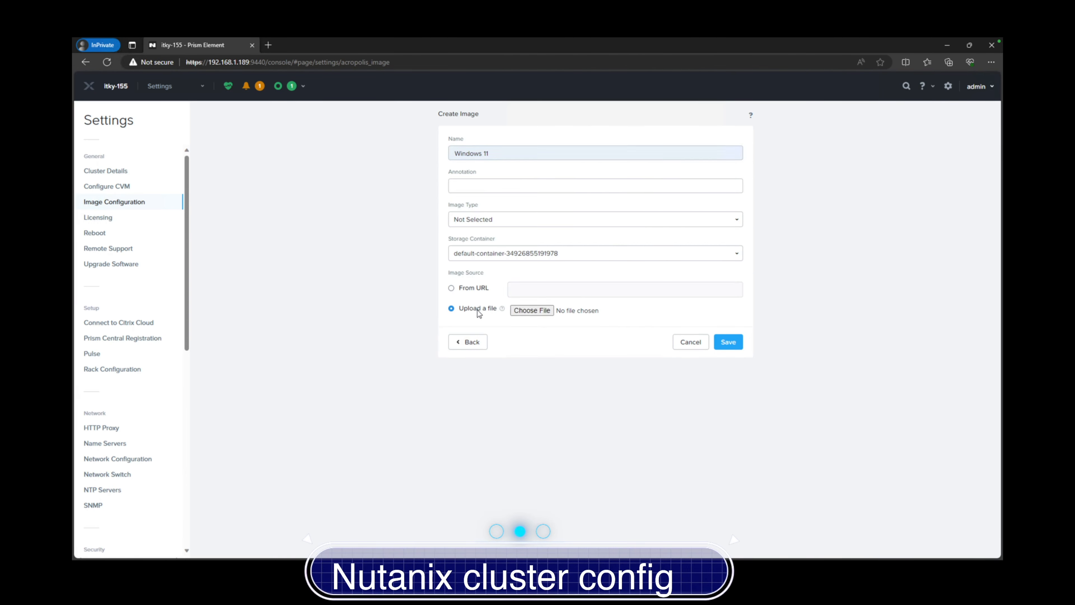
pyautogui.click(531, 310)
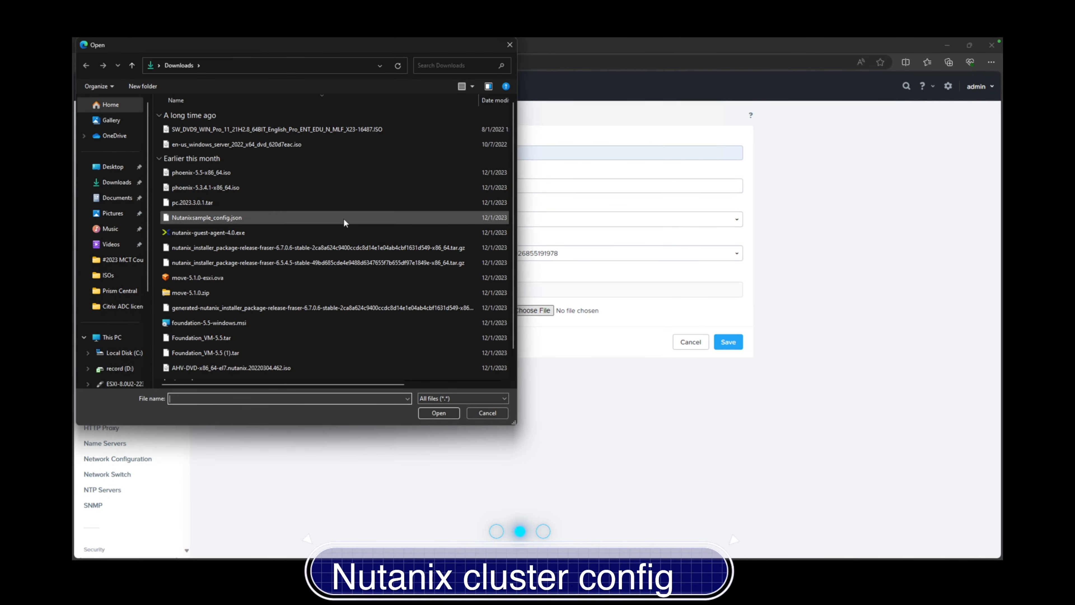
pyautogui.click(241, 128)
pyautogui.click(437, 414)
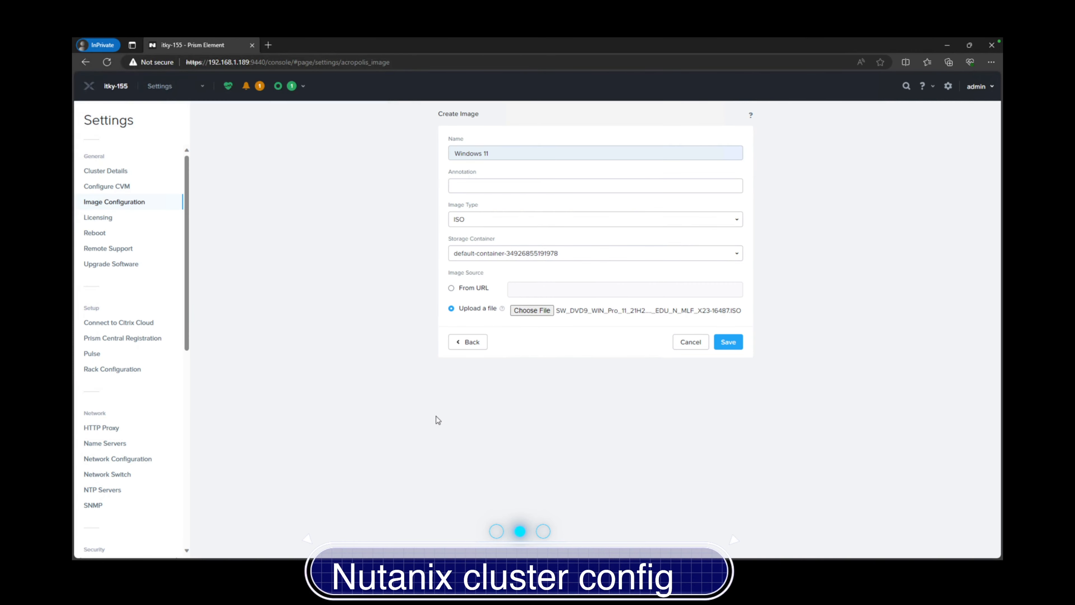
pyautogui.click(728, 343)
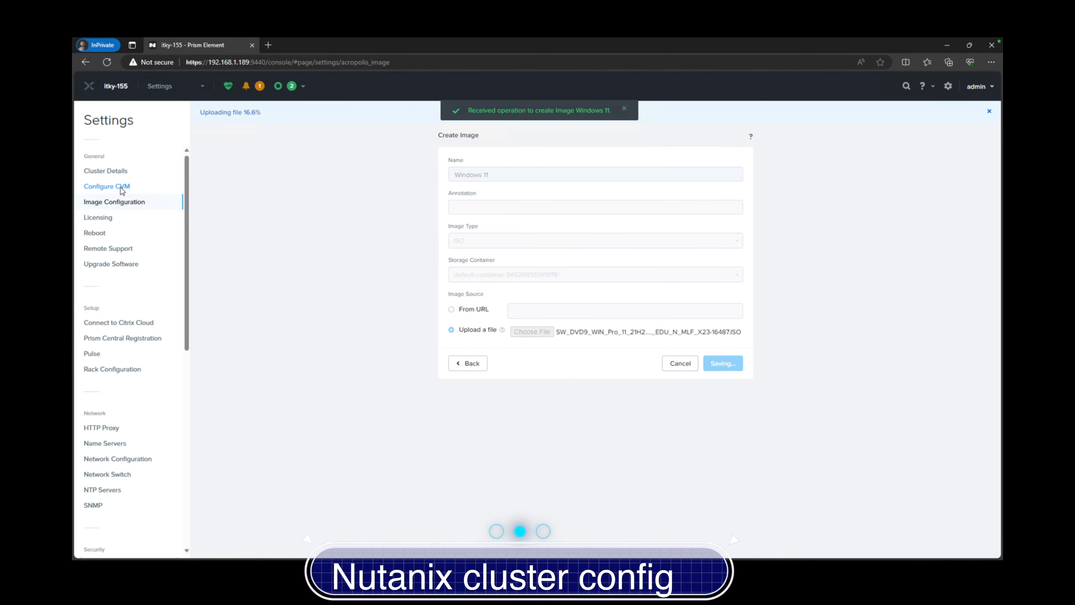
pyautogui.click(120, 187)
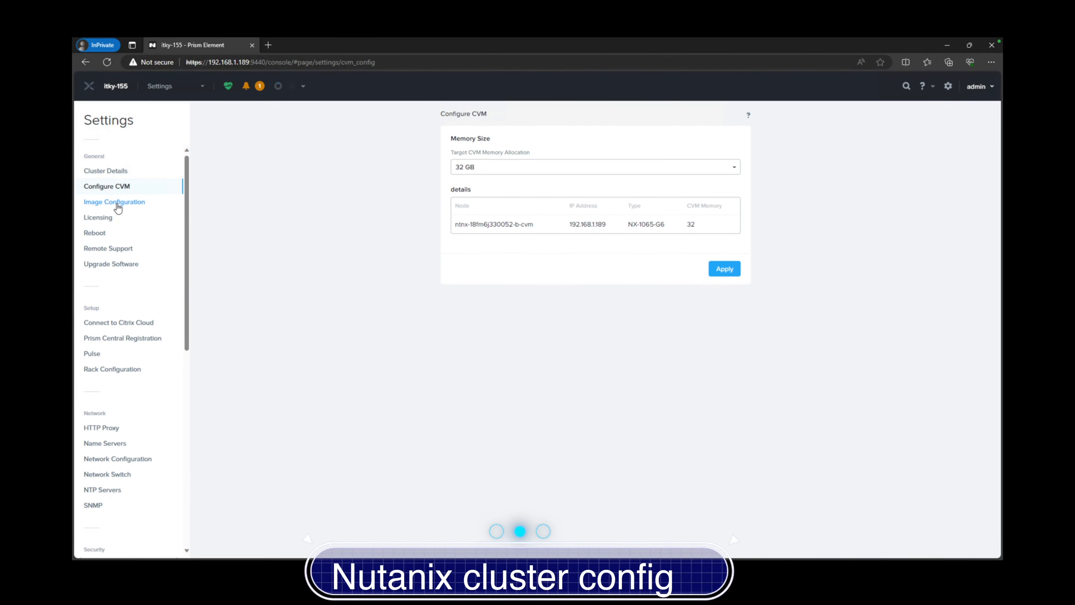
# Create the 'Windows Server 2022' image by uploading the server 2022 ISO, then begin another image
pyautogui.click(118, 207)
pyautogui.click(507, 189)
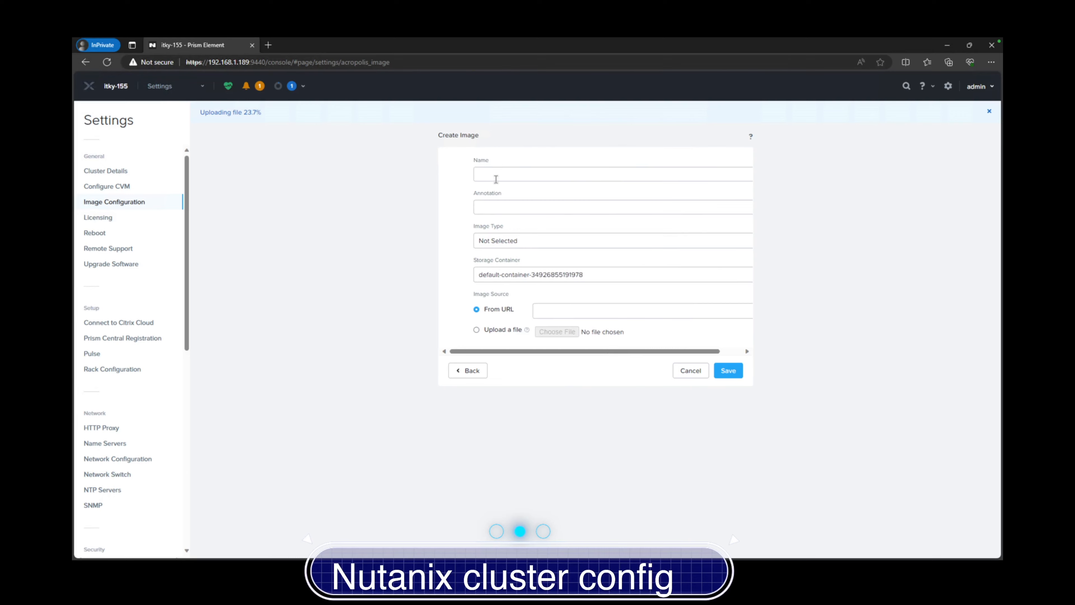
pyautogui.click(508, 174)
pyautogui.click(491, 244)
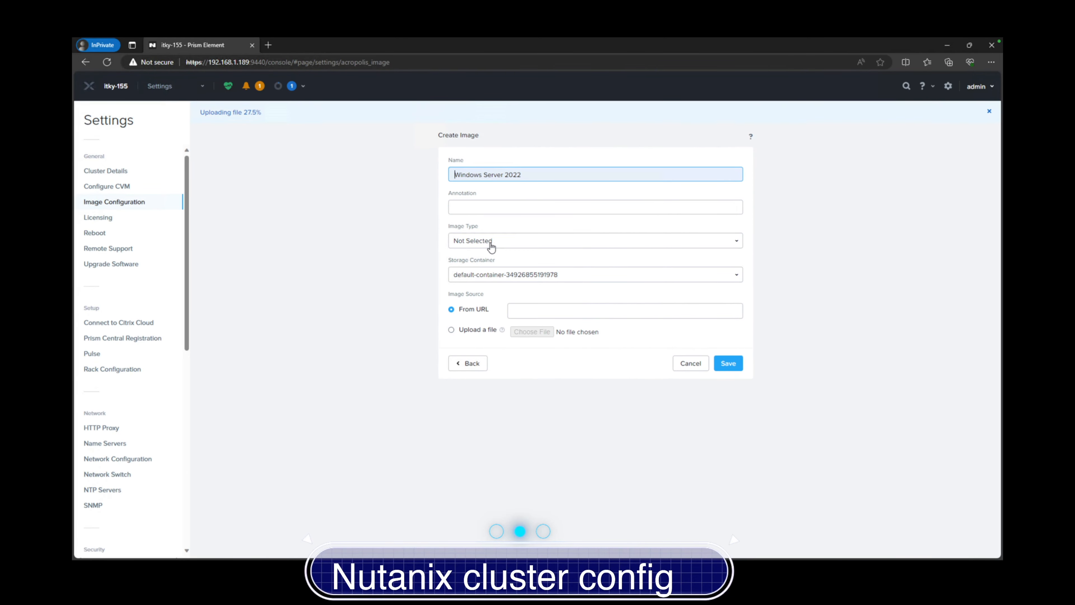
pyautogui.click(465, 331)
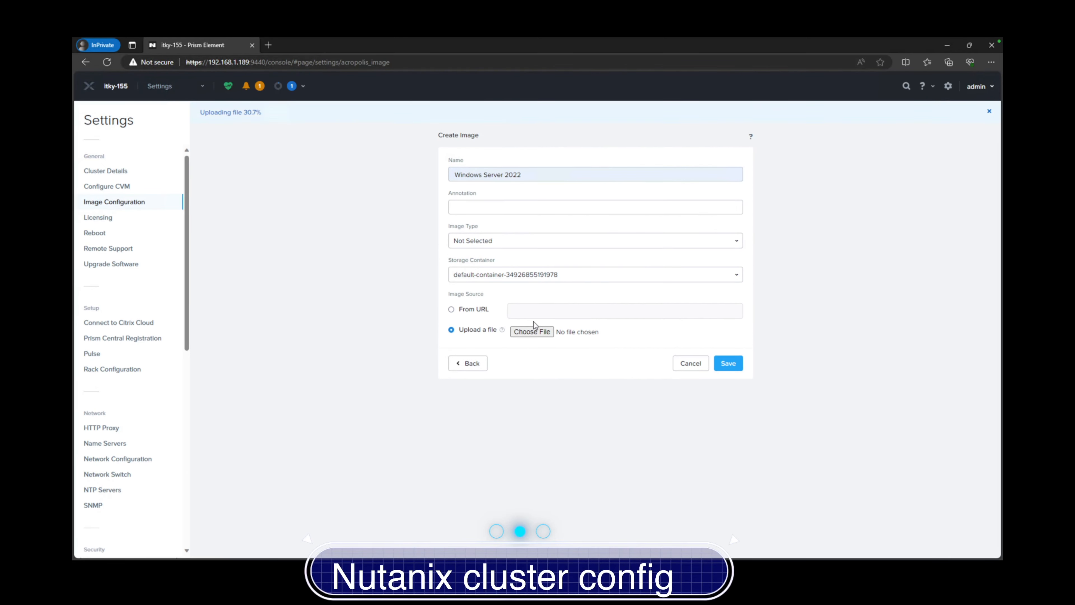
pyautogui.click(534, 331)
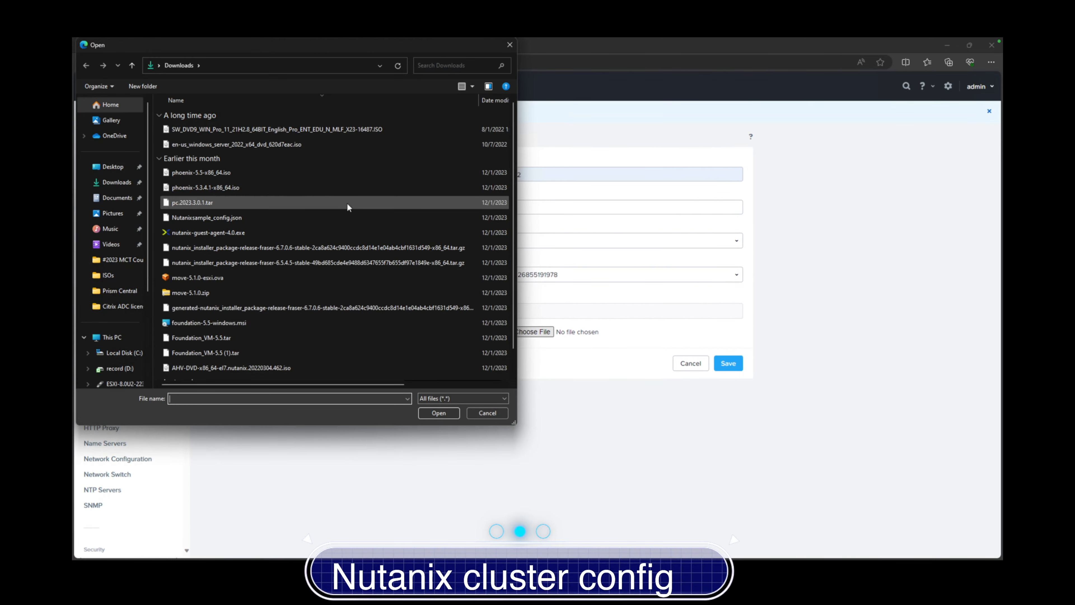
pyautogui.click(260, 146)
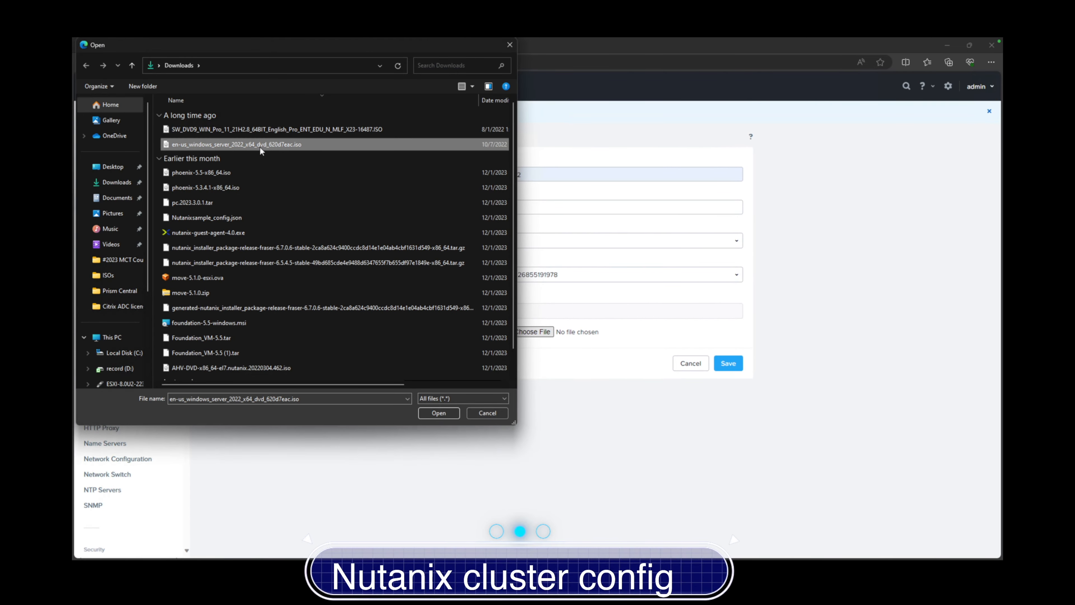
pyautogui.click(438, 413)
pyautogui.click(728, 364)
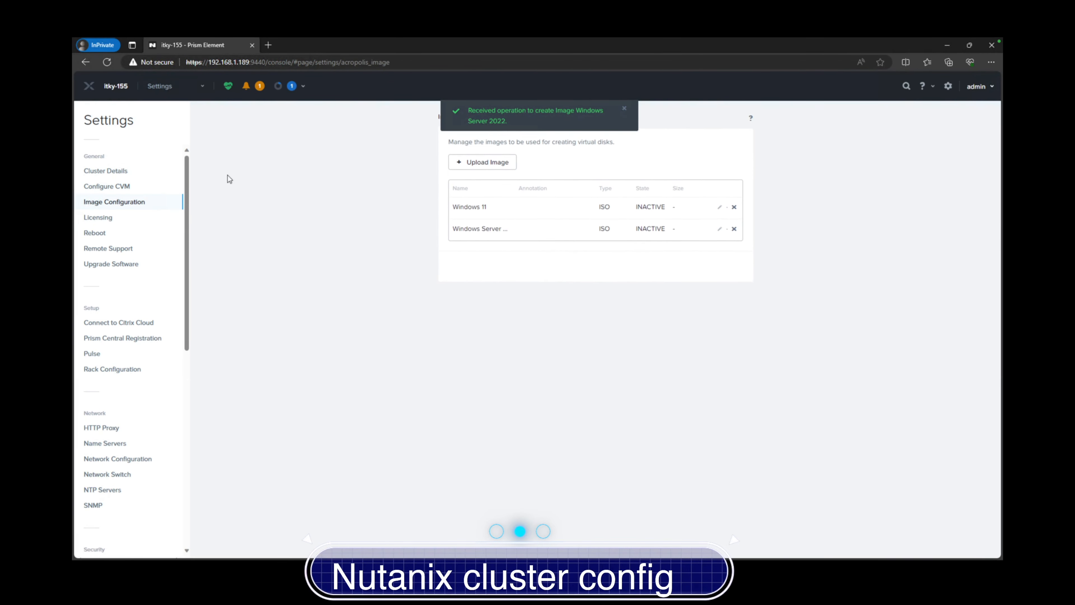
pyautogui.click(474, 179)
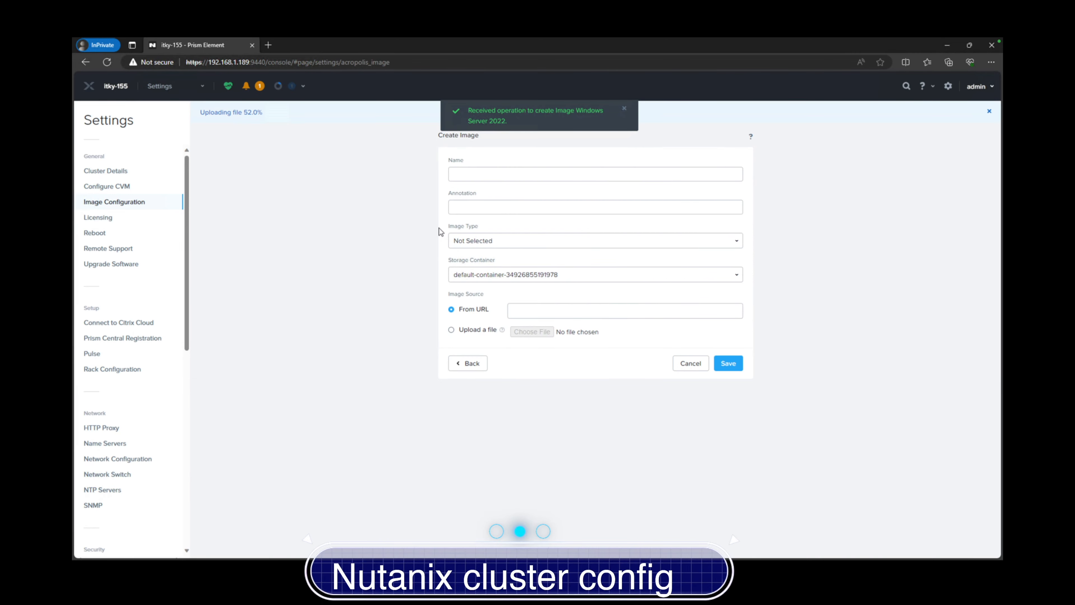
# Name the new image 'Virt IO 1.3.1', changing the suggested version's last digit to 3
pyautogui.click(499, 174)
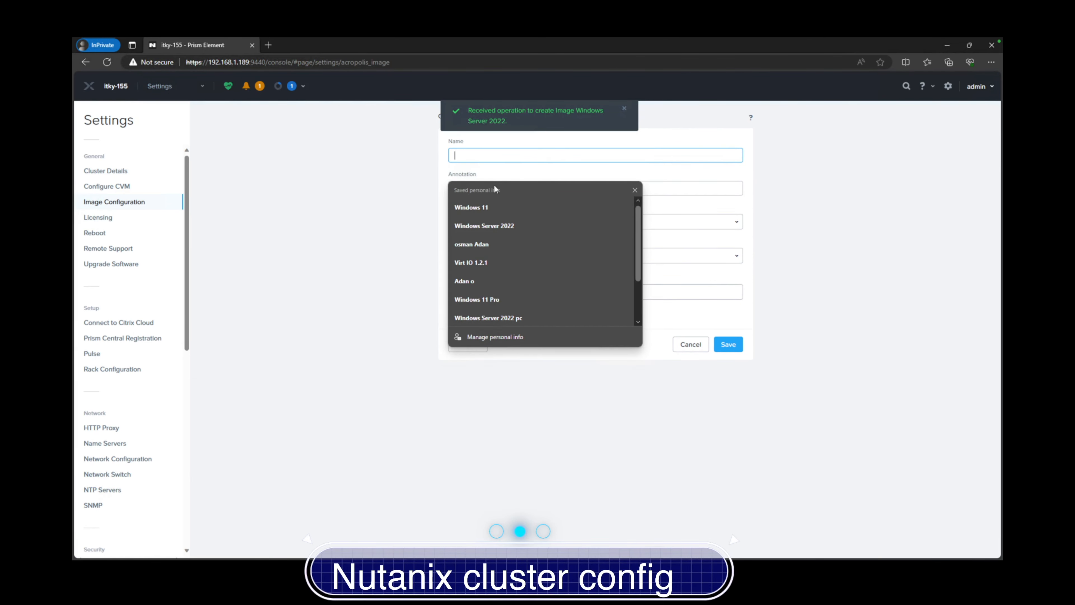
pyautogui.click(483, 263)
pyautogui.click(481, 173)
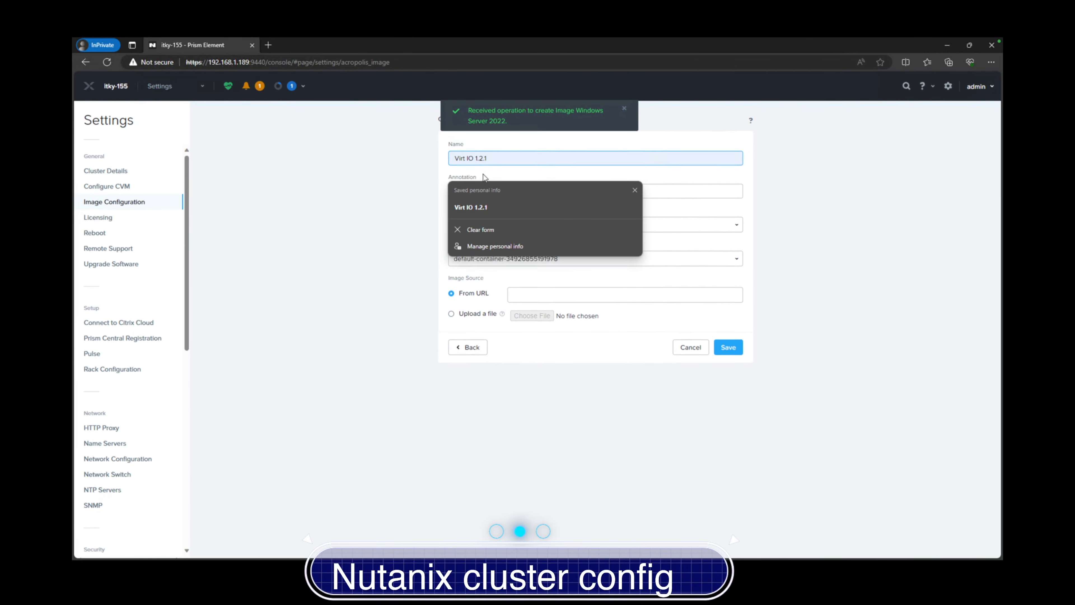
pyautogui.press('BackSpace')
pyautogui.write('3')
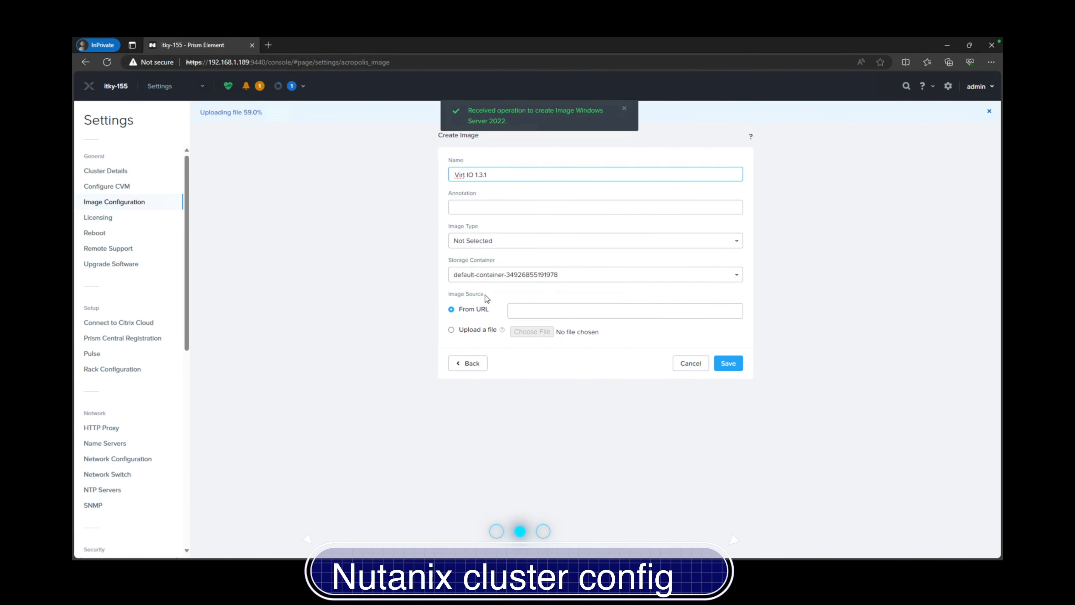
# Choose Nutanix-VirtIO-1.2.3.iso from D:\#2023 MCT Courses as the image's upload file
pyautogui.click(476, 330)
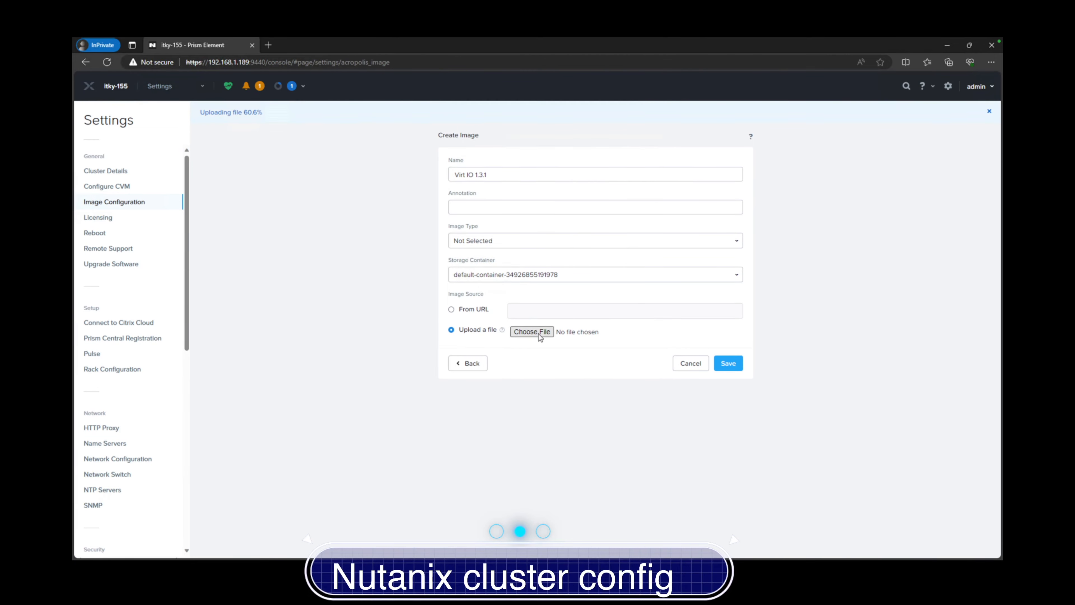
pyautogui.click(531, 332)
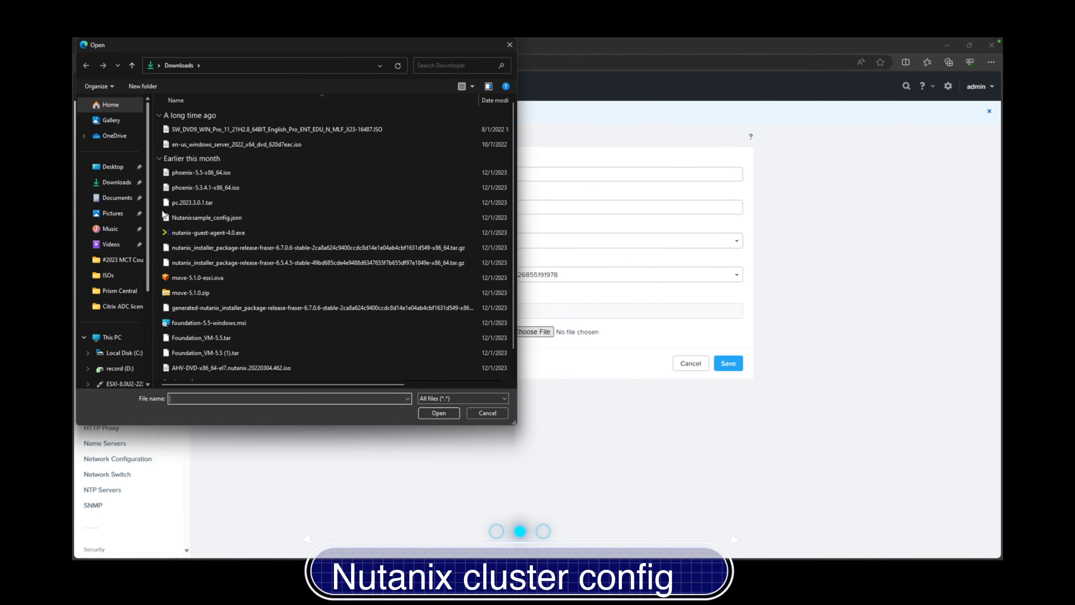
pyautogui.click(122, 186)
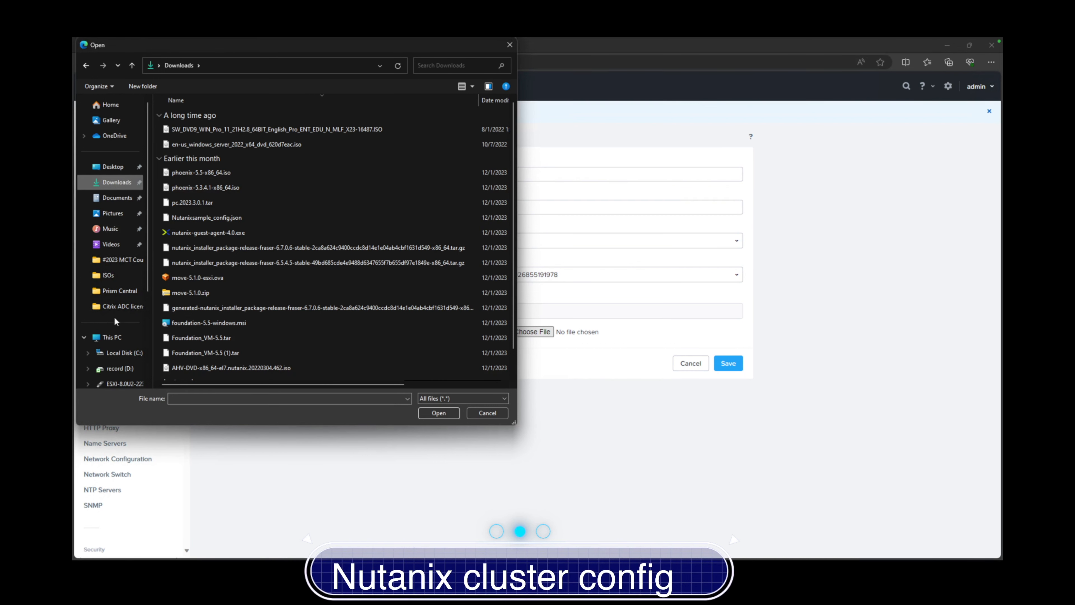
pyautogui.scroll(-1, 198, 316)
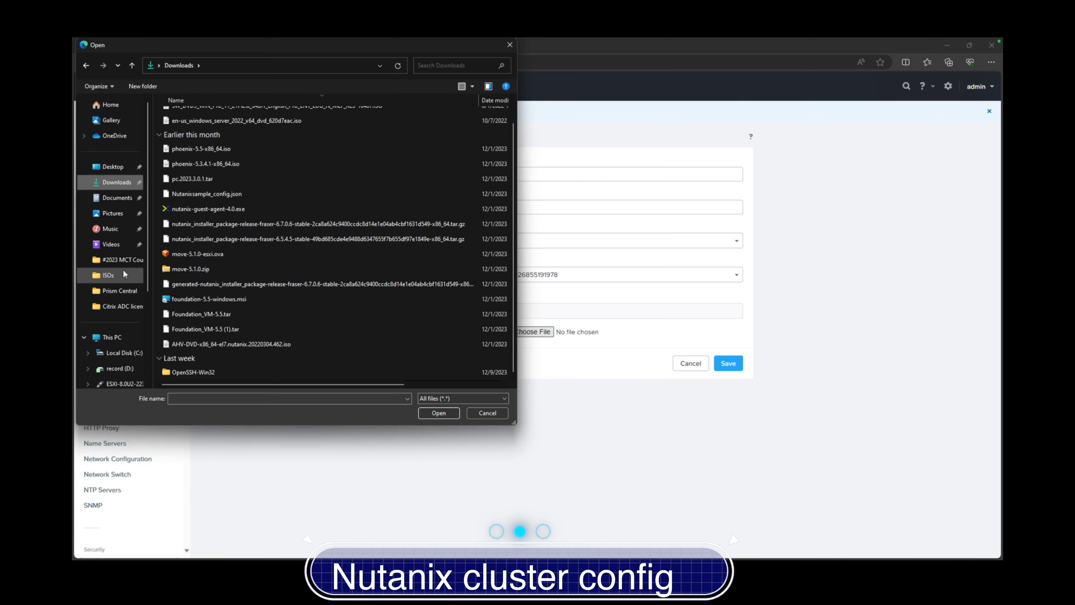
pyautogui.click(122, 260)
pyautogui.scroll(-15, 214, 305)
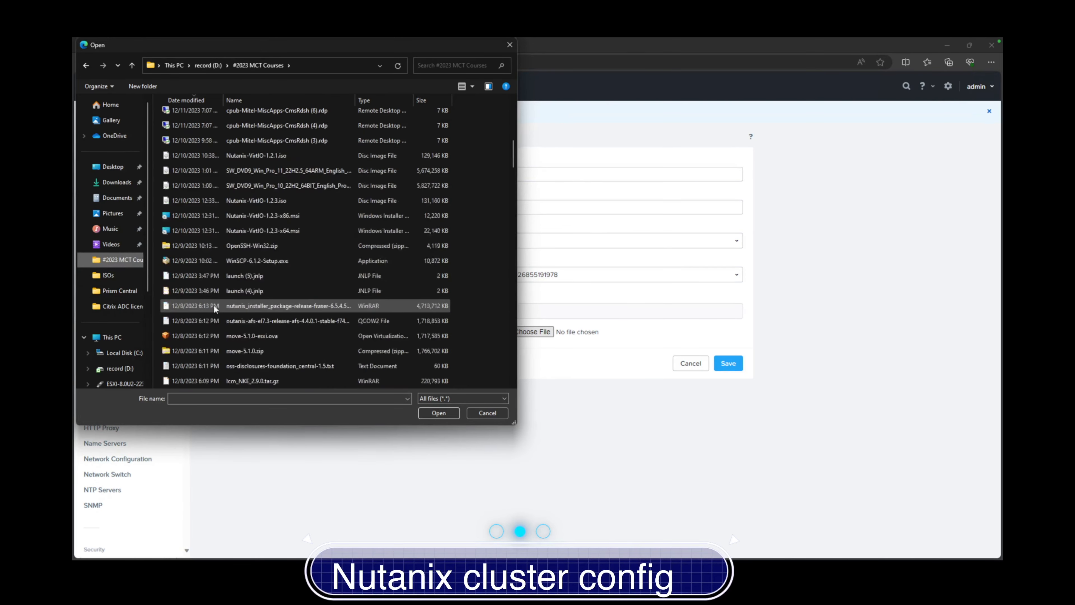
pyautogui.scroll(2, 213, 306)
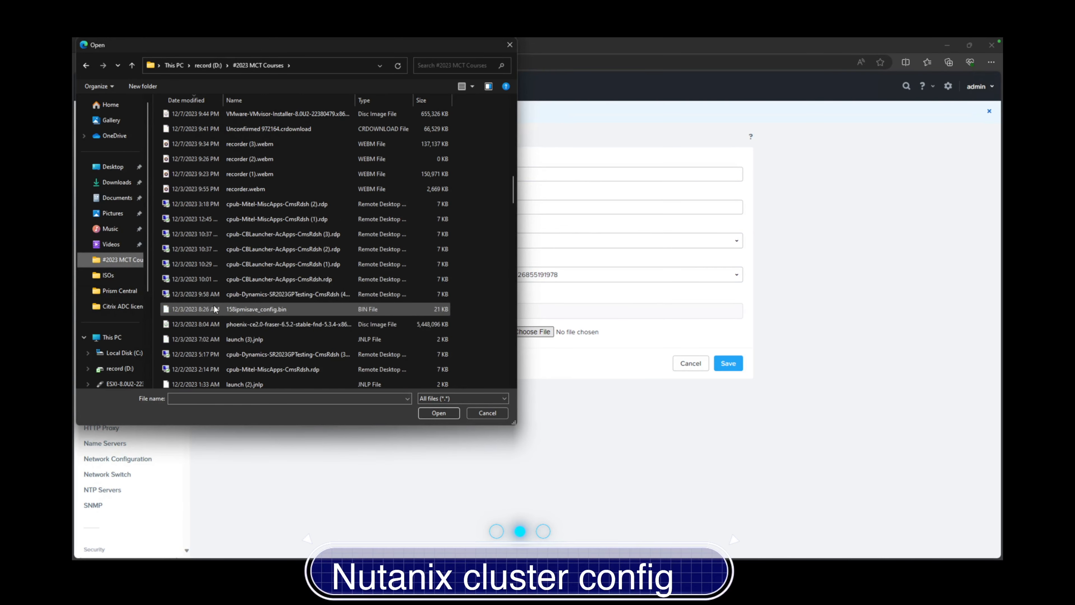
pyautogui.scroll(5, 214, 309)
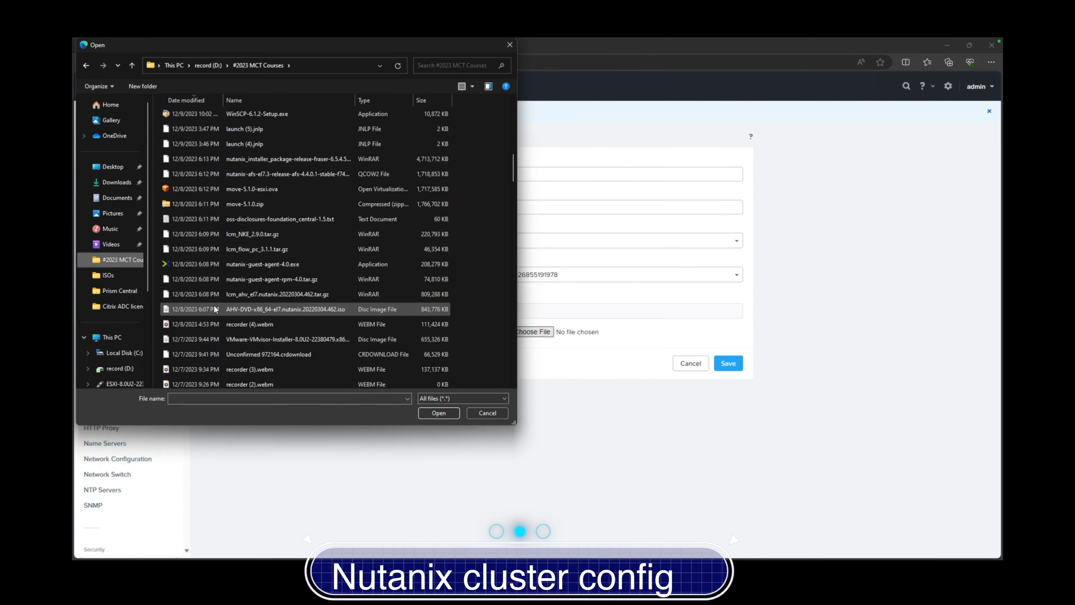
pyautogui.scroll(2, 214, 309)
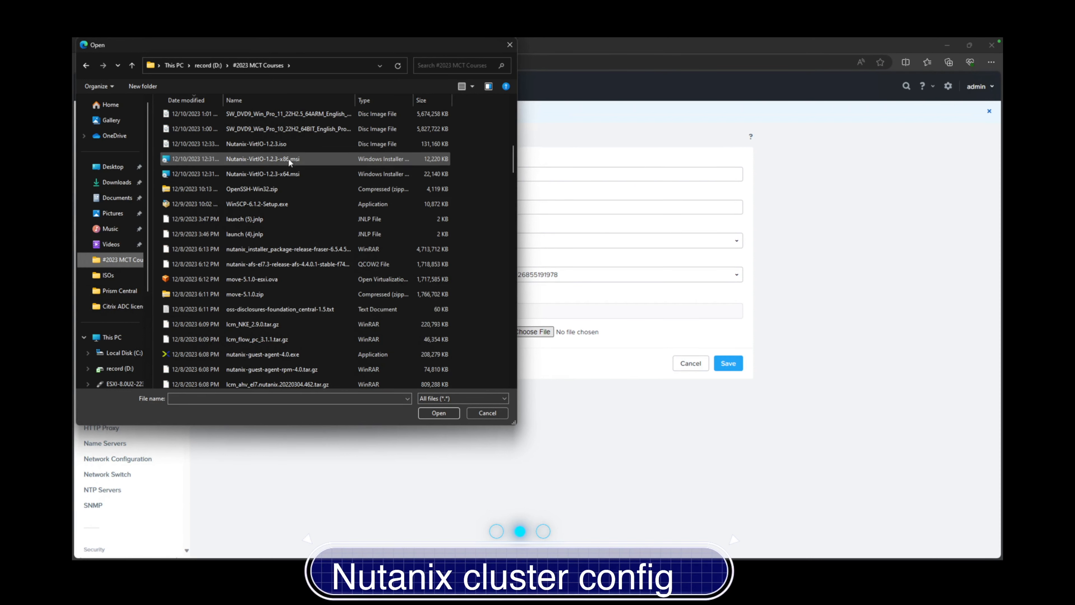
pyautogui.click(285, 144)
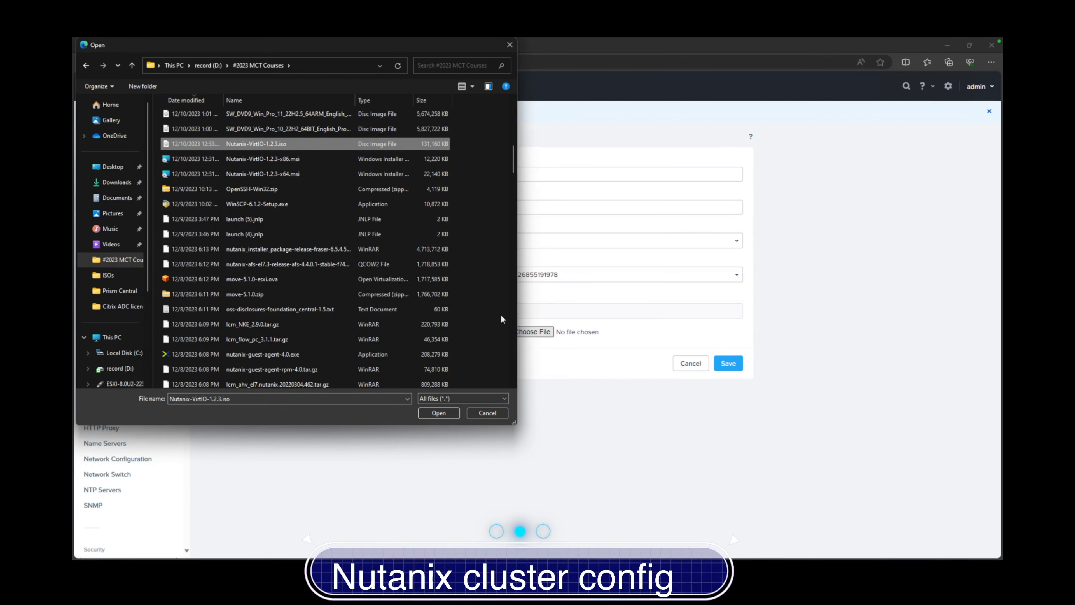
pyautogui.click(438, 413)
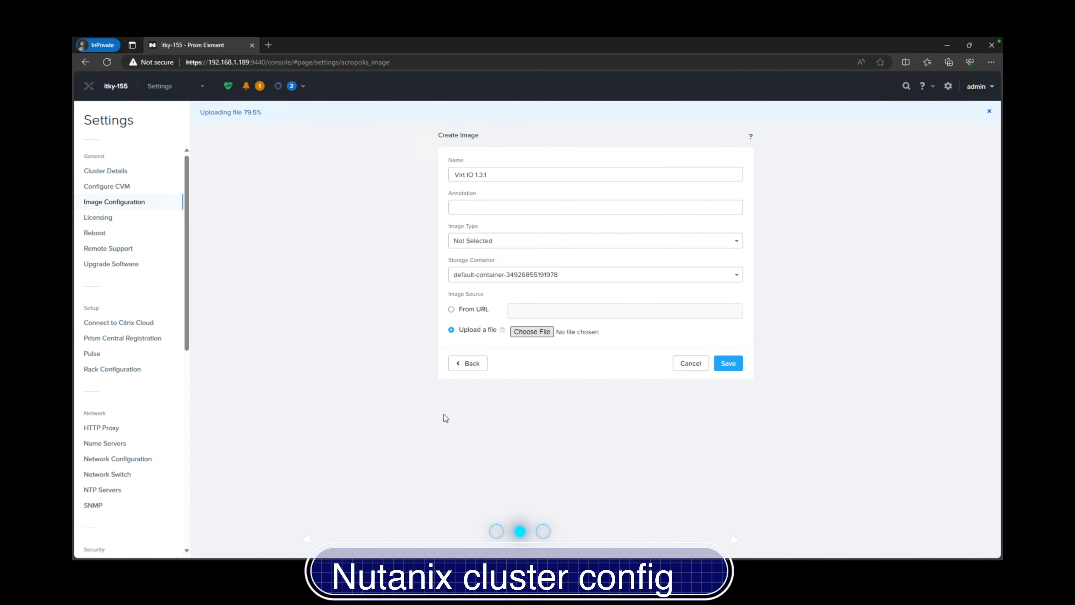
# Save the Virt IO 1.3.1 image and open the cluster's active warning alerts
pyautogui.click(728, 365)
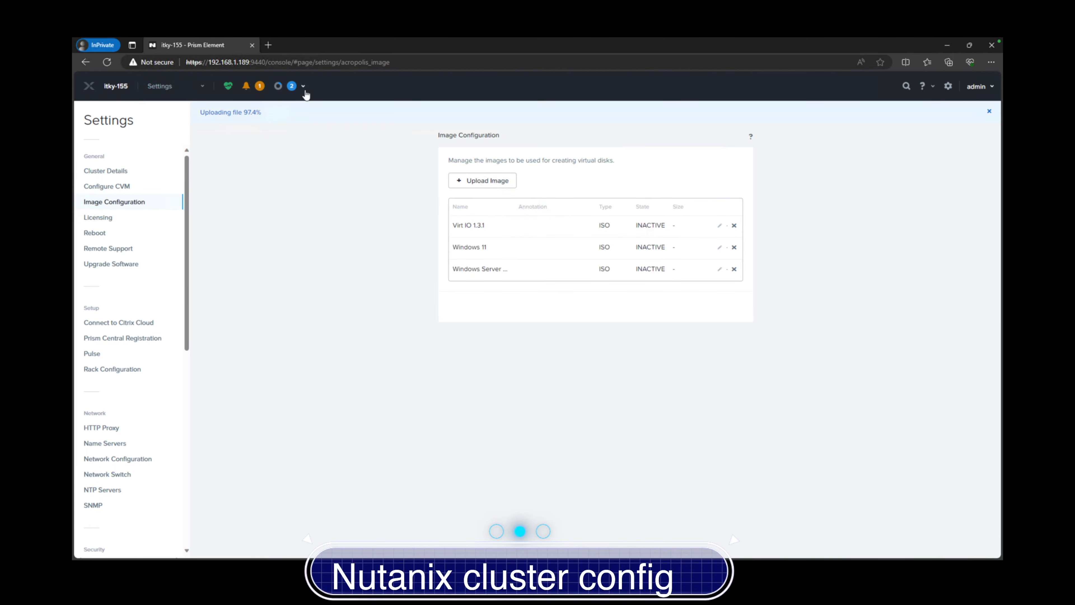
pyautogui.click(259, 87)
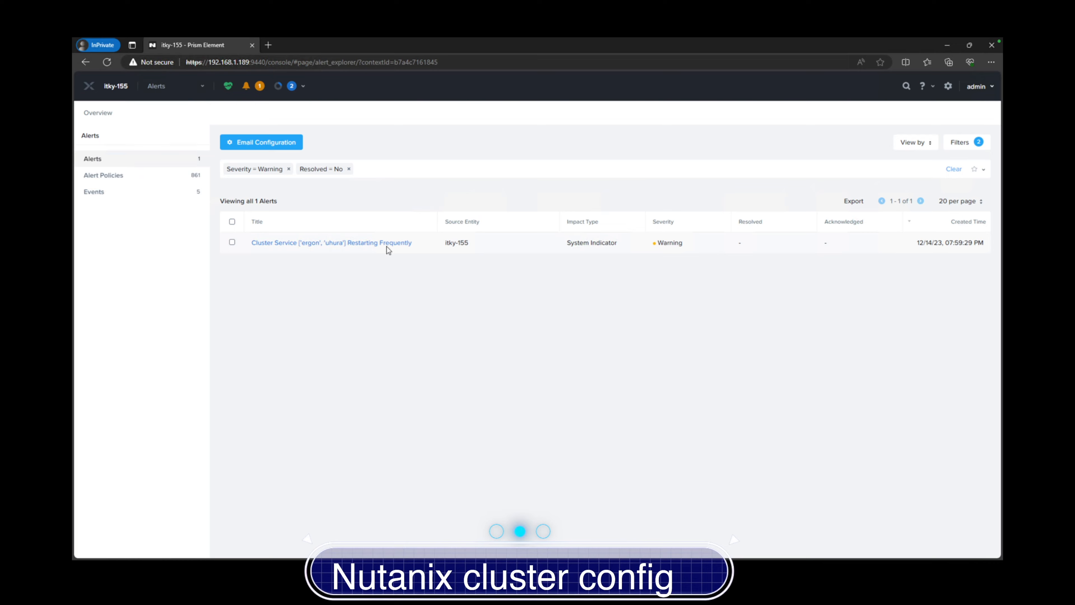
# Read the ergon/uhura service-restart alert details, then view progress of the image upload tasks
pyautogui.click(271, 245)
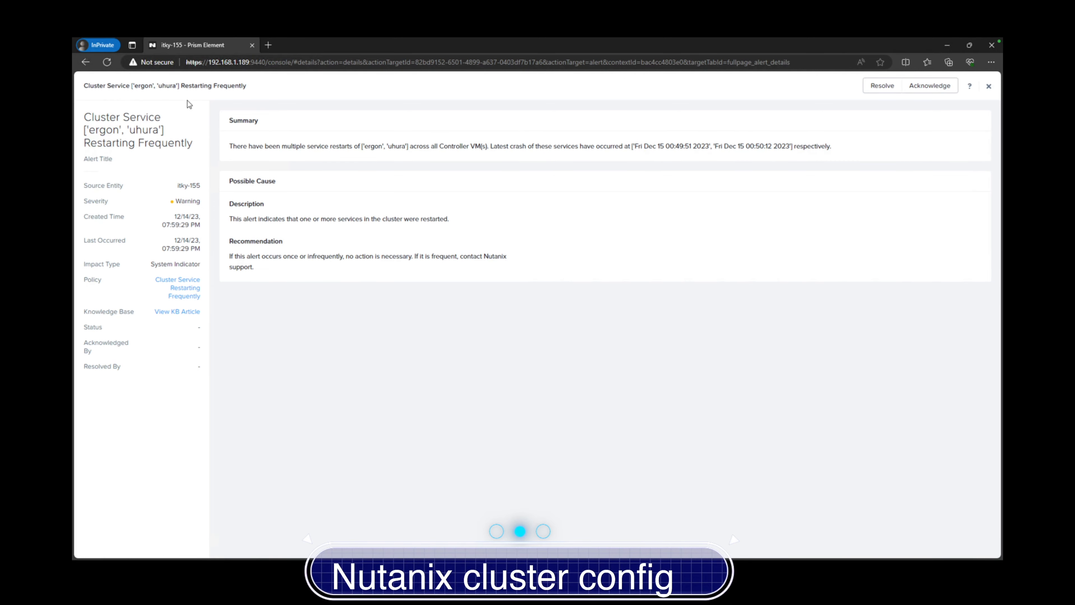
pyautogui.click(86, 63)
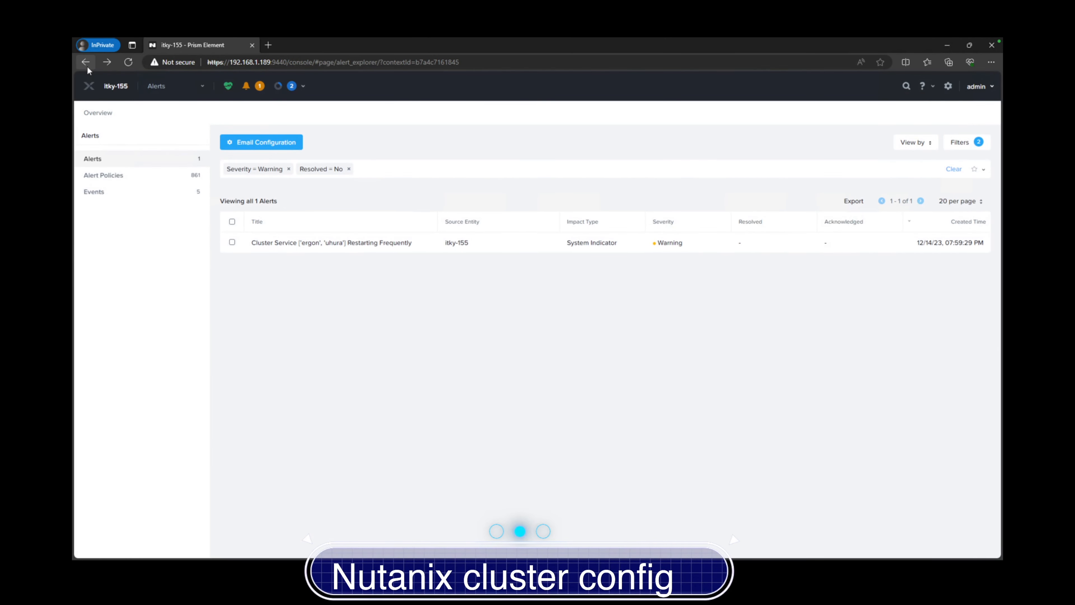
pyautogui.click(288, 88)
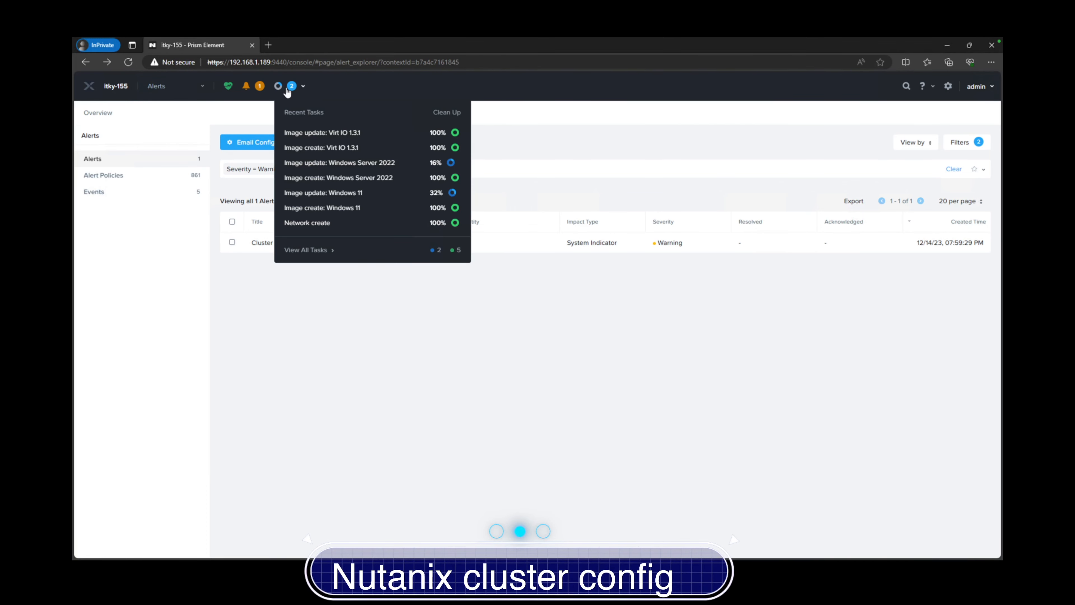
# Visit the Network view and Home dashboard, then open Health showing all 831 checks passed
pyautogui.click(175, 91)
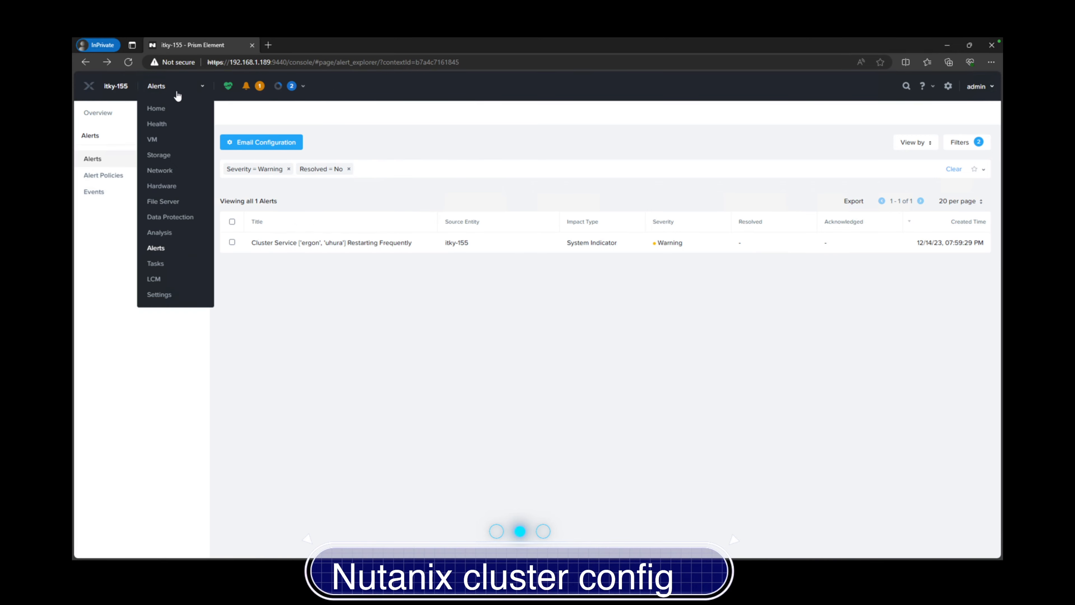
pyautogui.click(164, 170)
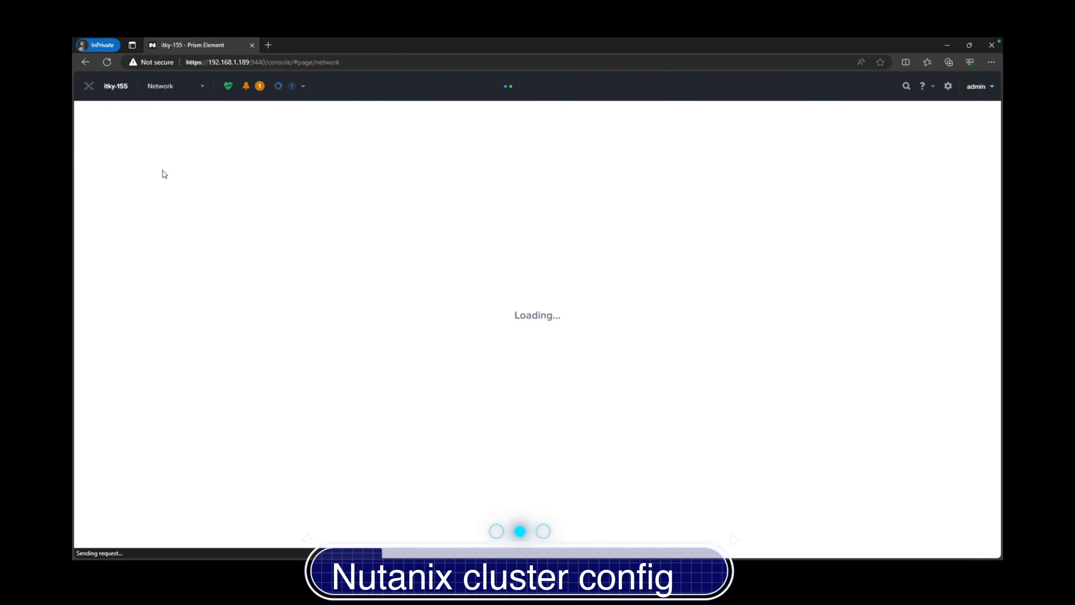
pyautogui.click(176, 88)
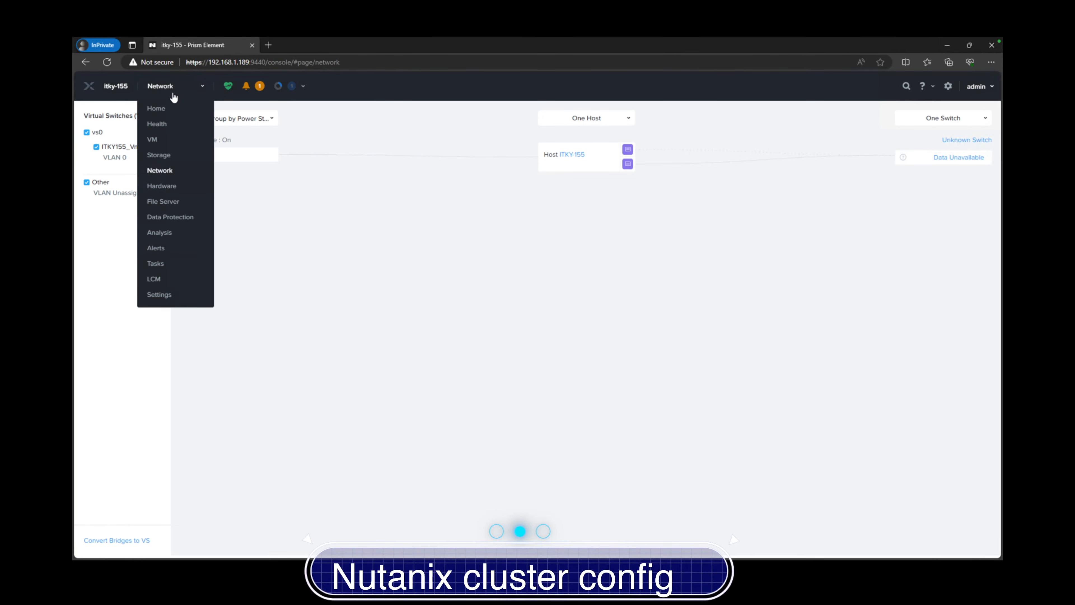
pyautogui.click(161, 111)
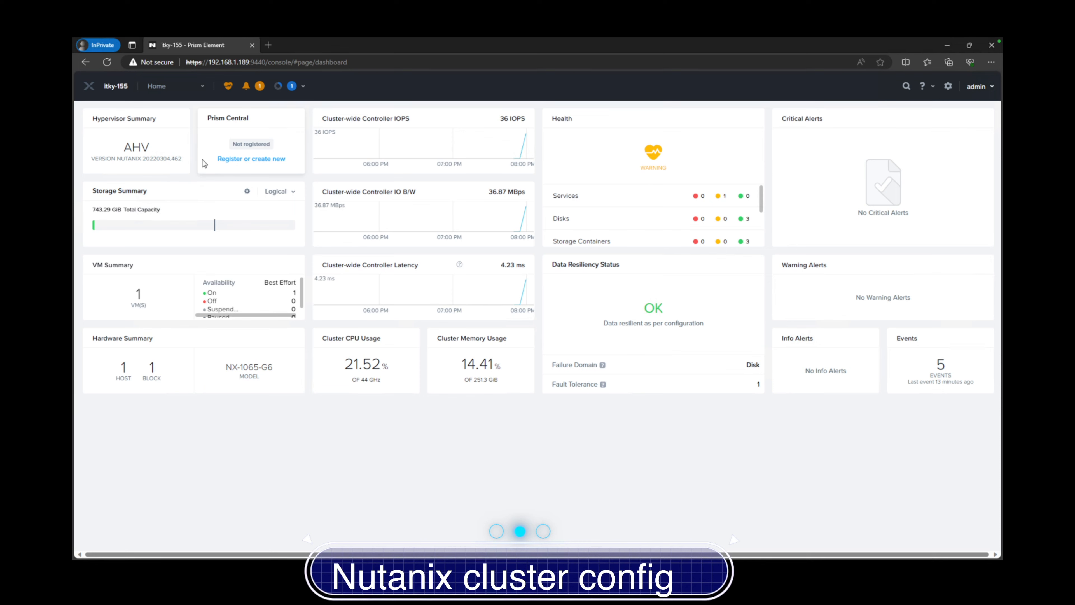
pyautogui.scroll(-2, 639, 217)
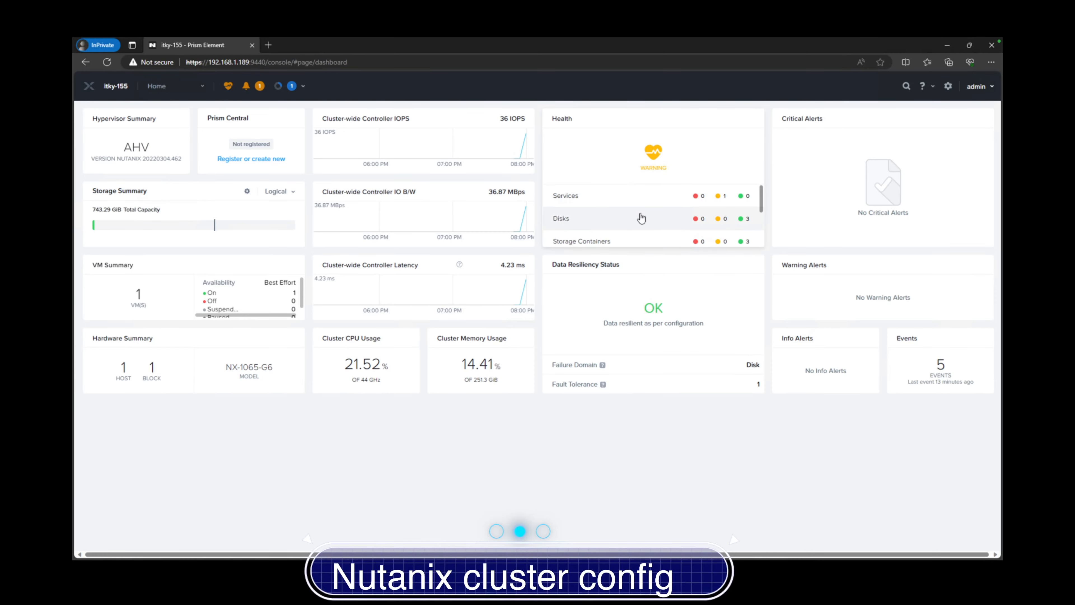
pyautogui.scroll(-1, 641, 219)
pyautogui.scroll(3, 641, 219)
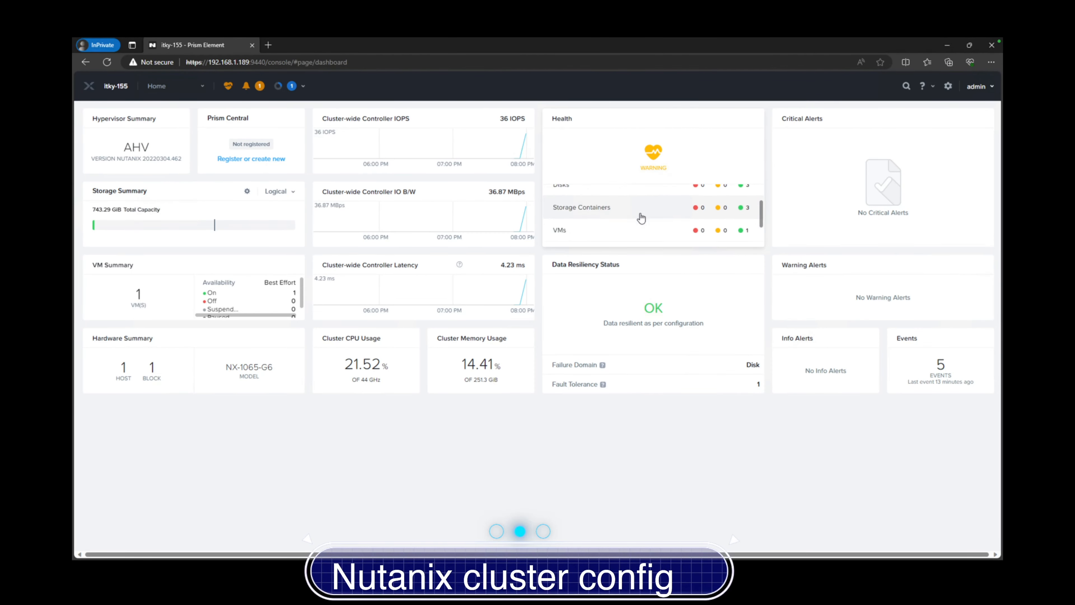
pyautogui.click(228, 86)
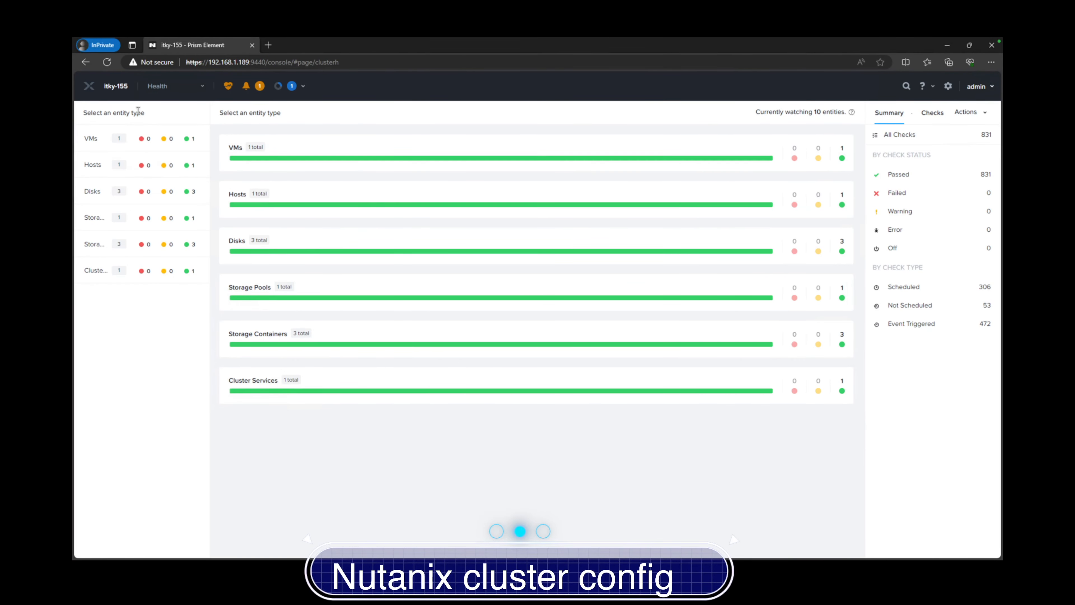
# Refresh Health, filter checks to Warning, and open the Cluster Services Status check
pyautogui.click(106, 62)
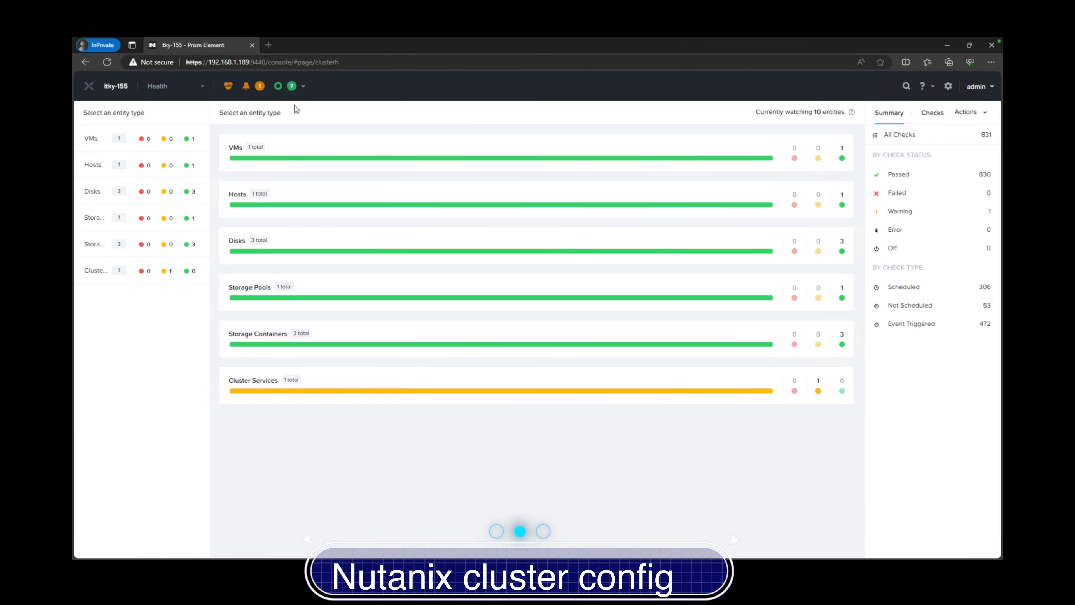
pyautogui.click(921, 211)
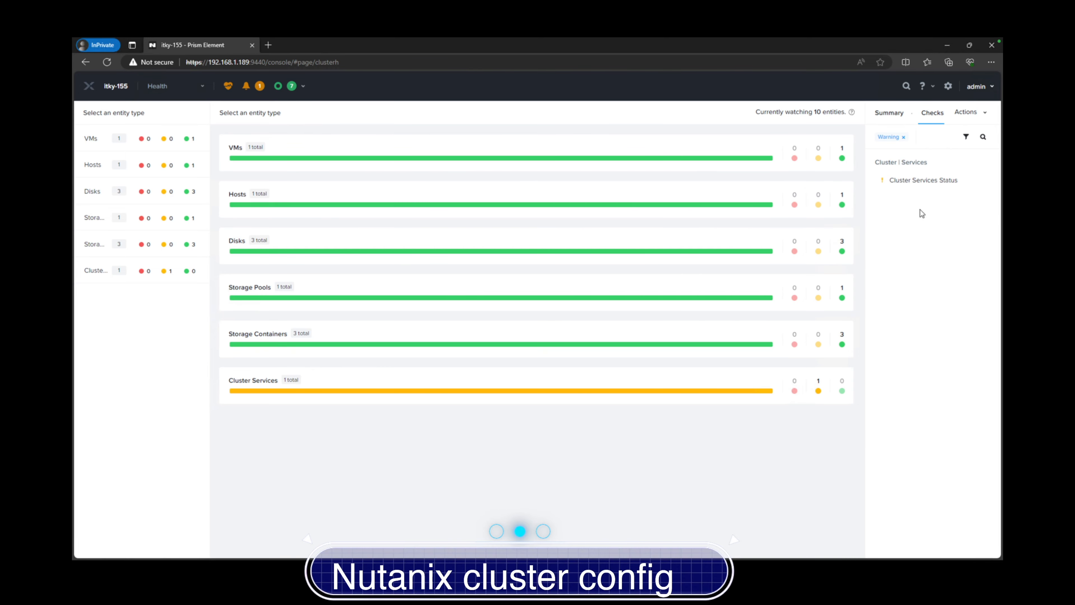
pyautogui.click(917, 180)
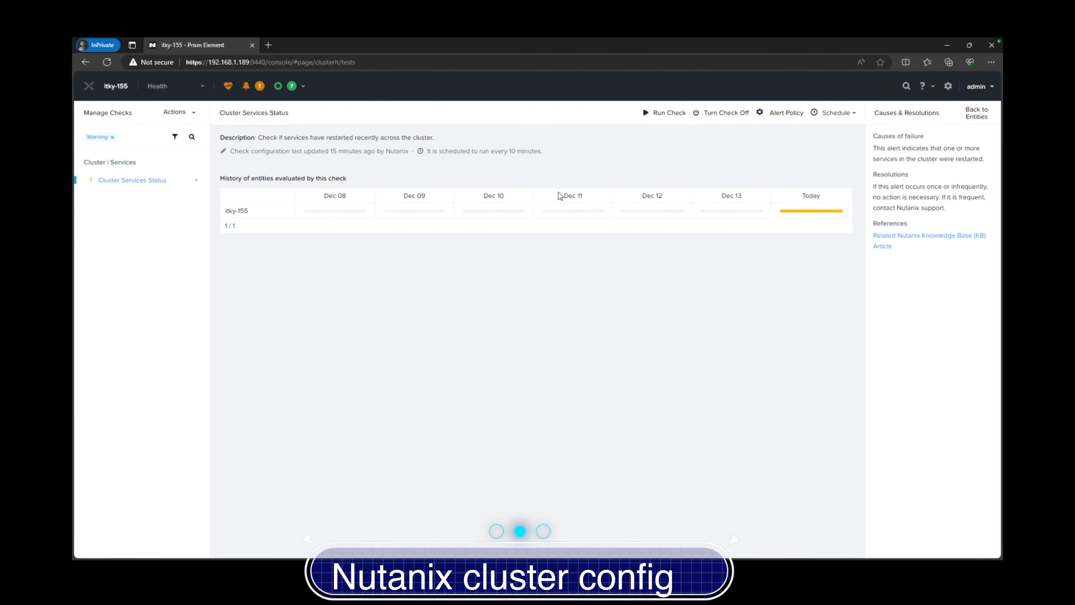
# Verify the Virt IO, Windows 11 and Windows Server images are active, then show Cluster Details
pyautogui.click(202, 86)
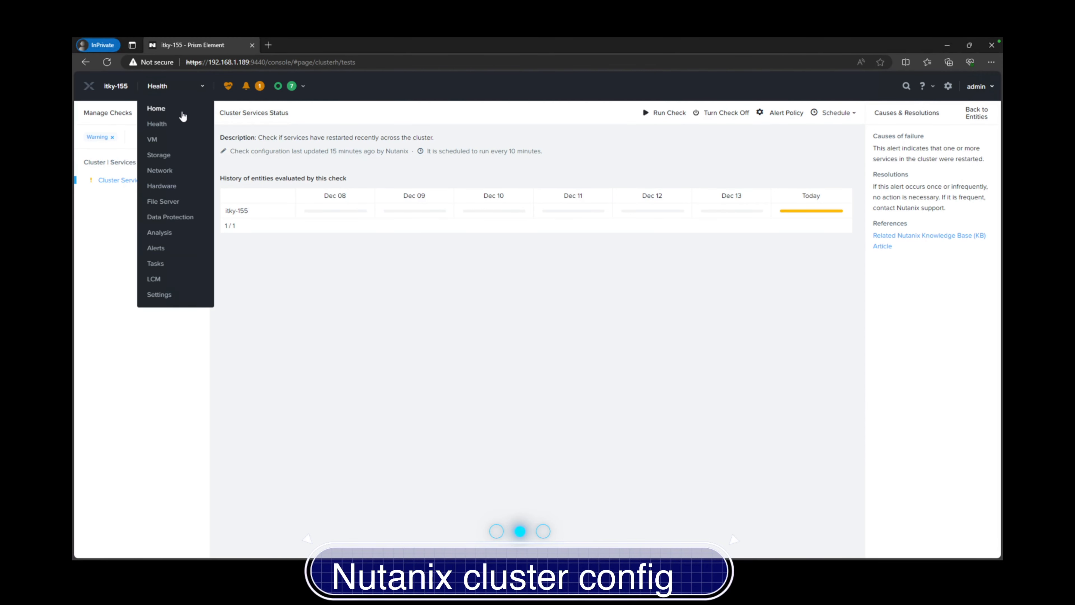
pyautogui.click(177, 111)
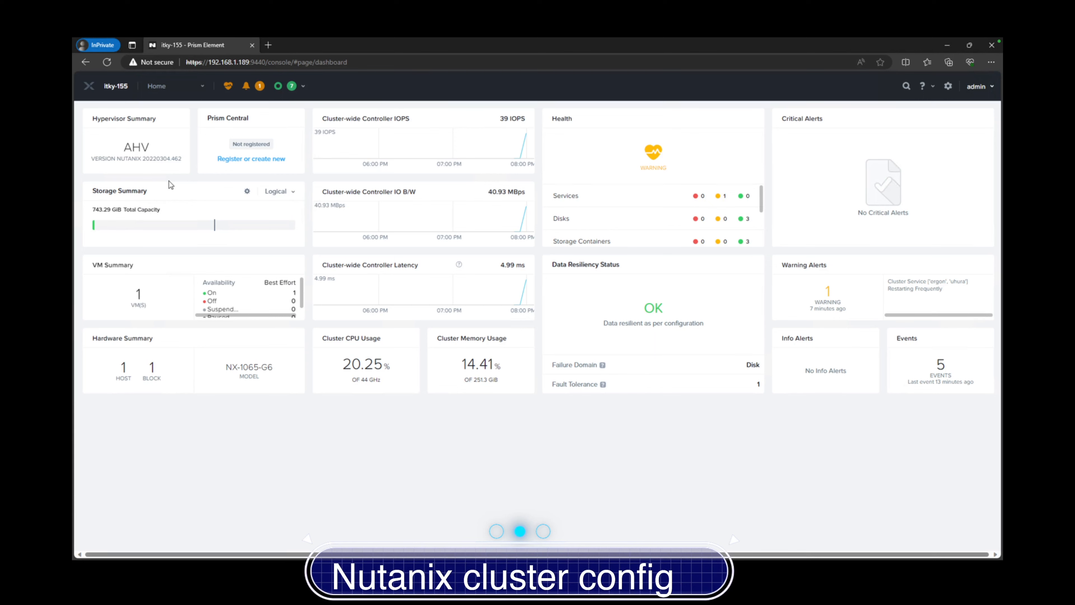
pyautogui.click(159, 86)
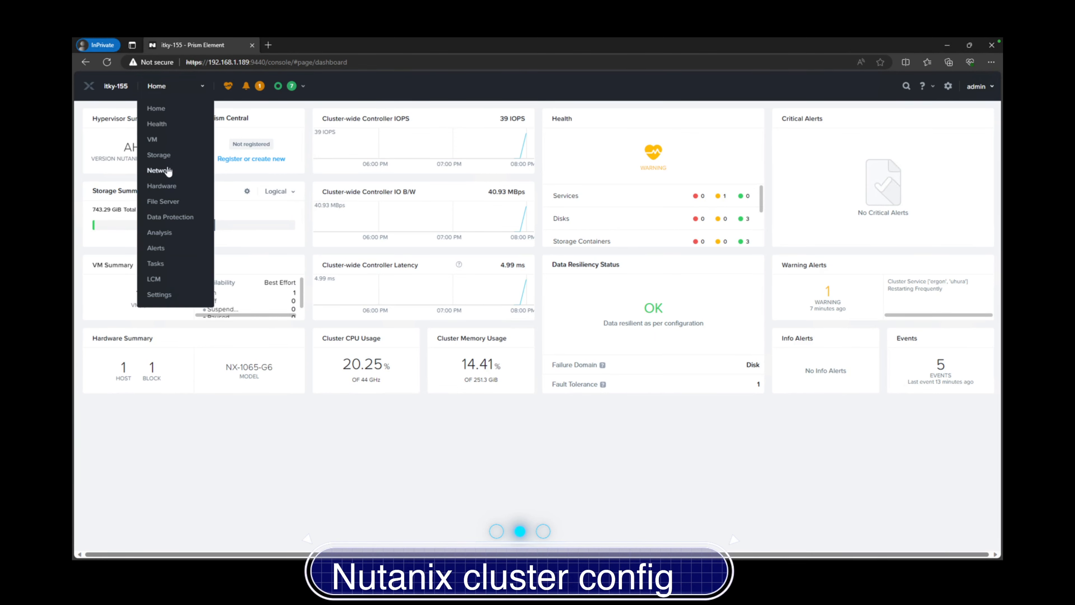
pyautogui.click(158, 294)
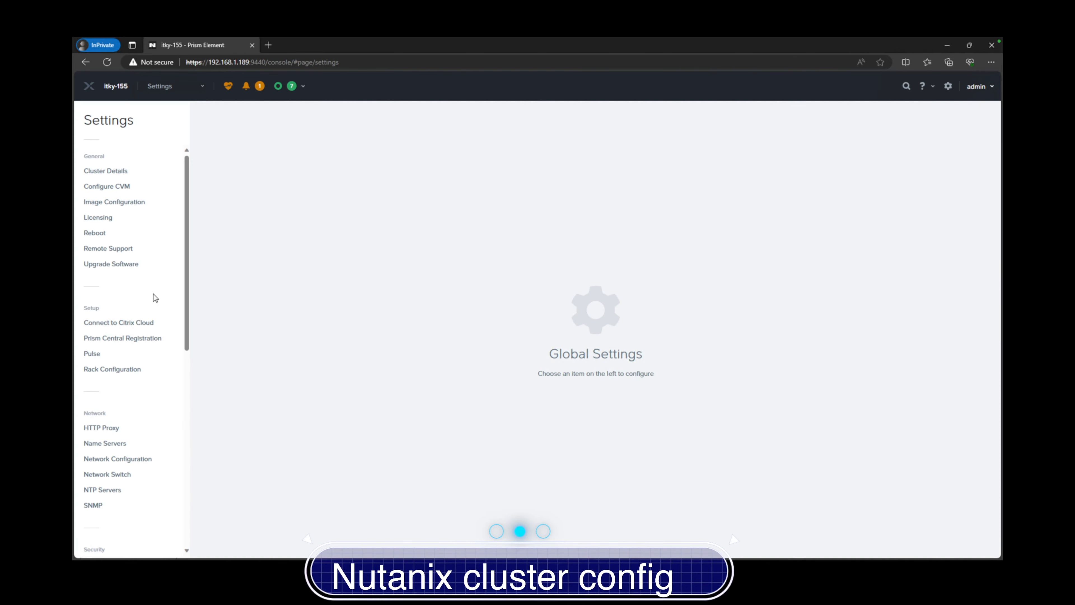
pyautogui.click(125, 205)
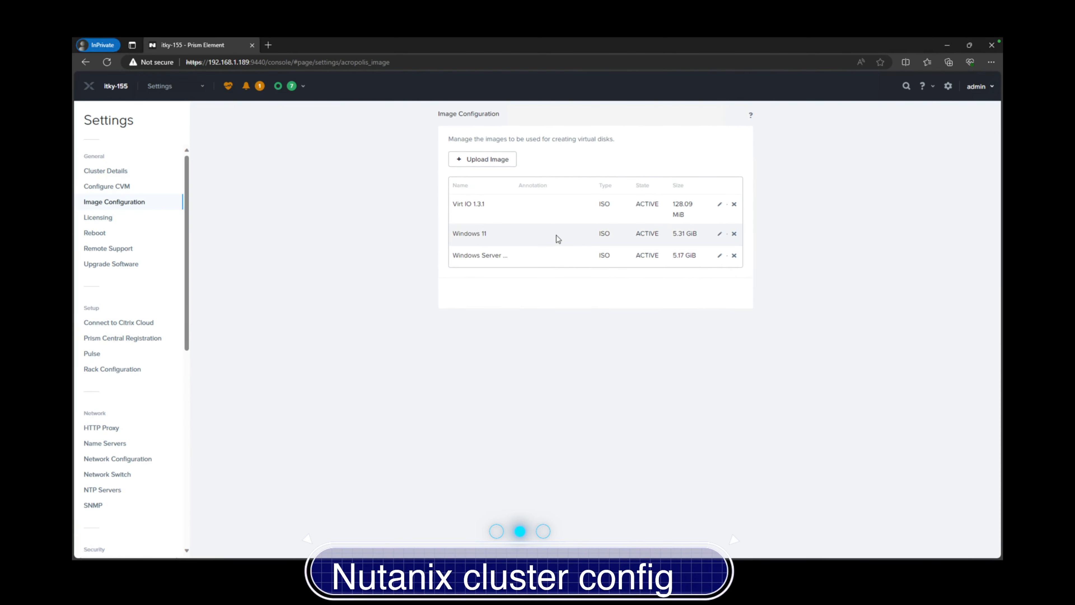
pyautogui.click(129, 170)
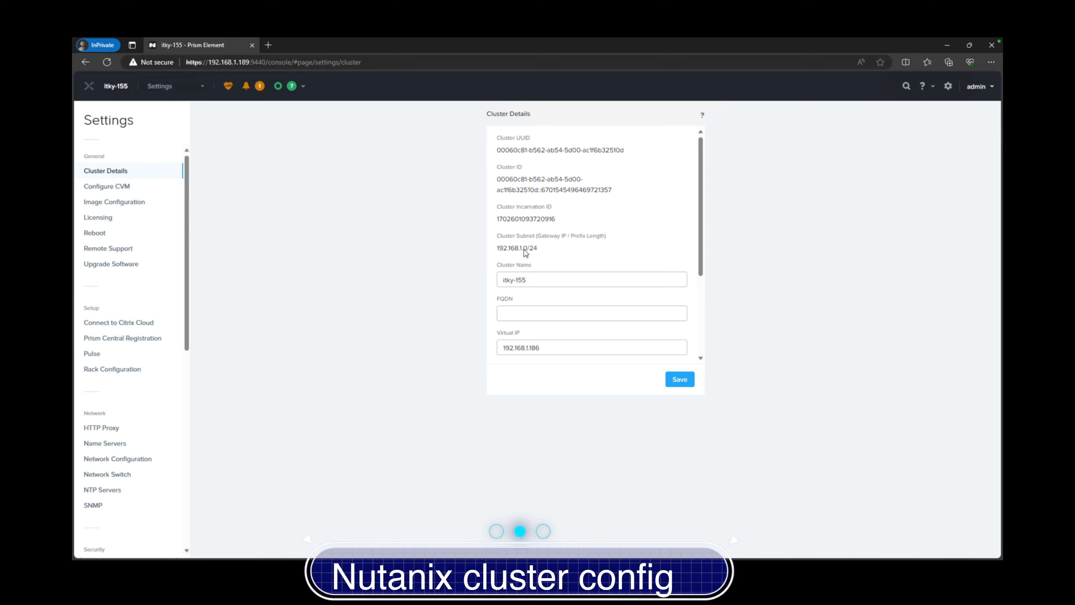
# Review cluster details and check CVM memory options, leaving the target allocation at 32 GB
pyautogui.scroll(-3, 521, 316)
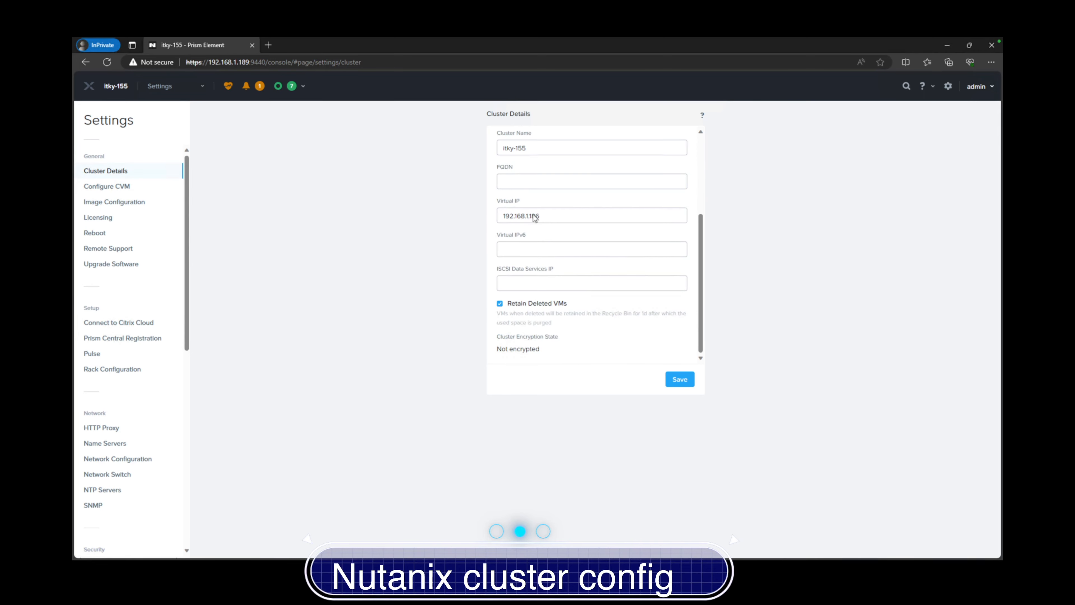
pyautogui.click(118, 187)
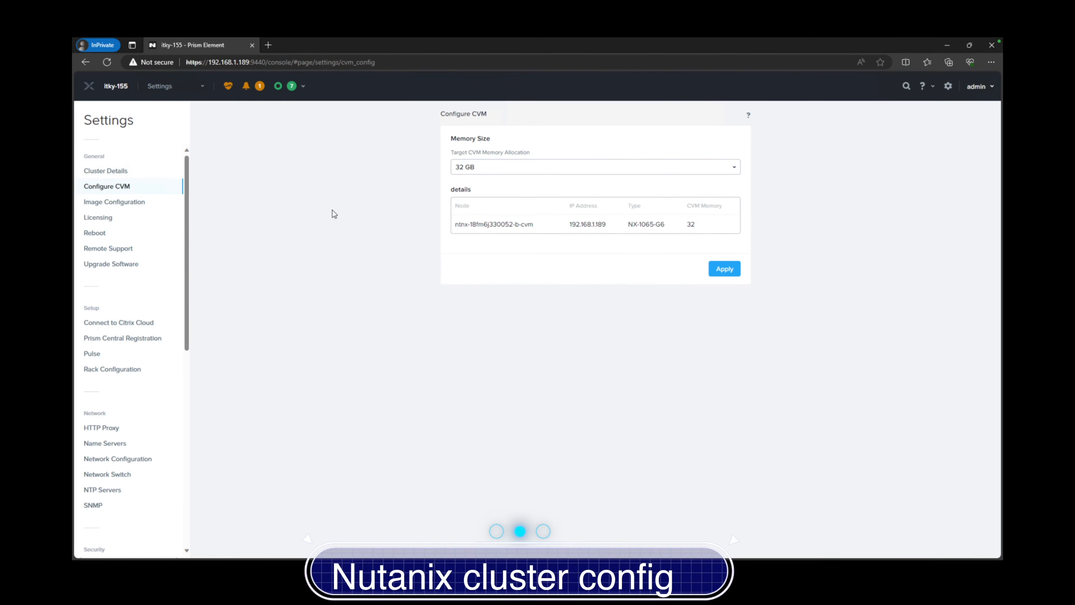
pyautogui.click(549, 168)
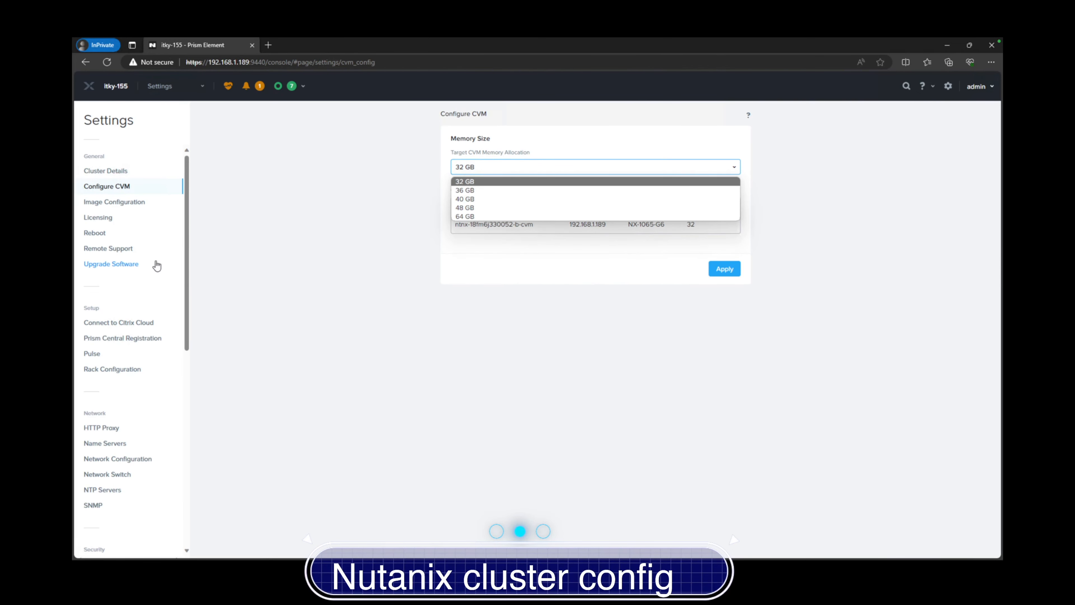
pyautogui.click(199, 267)
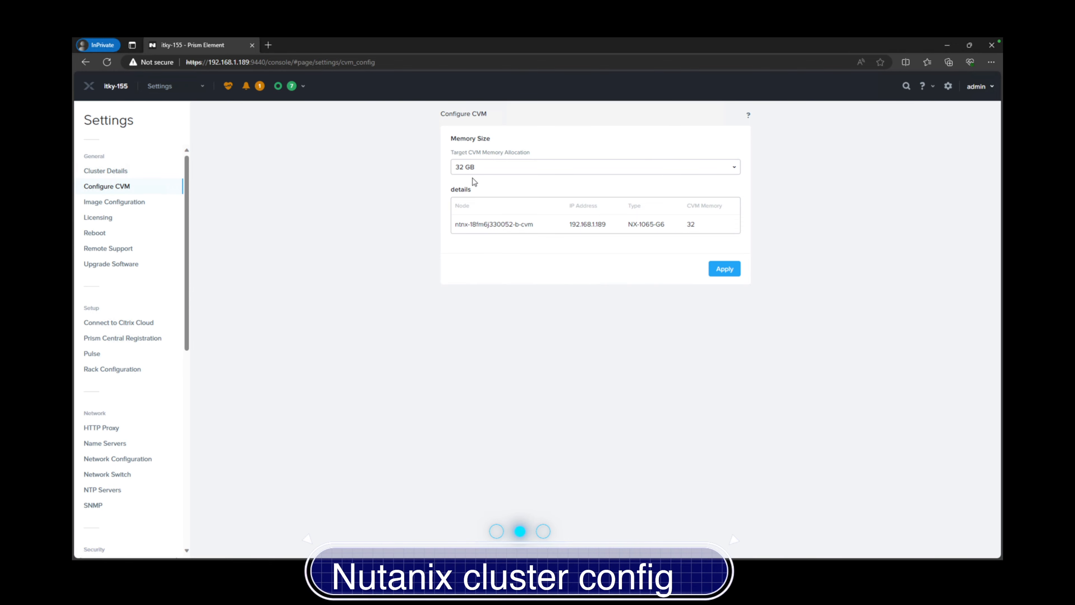